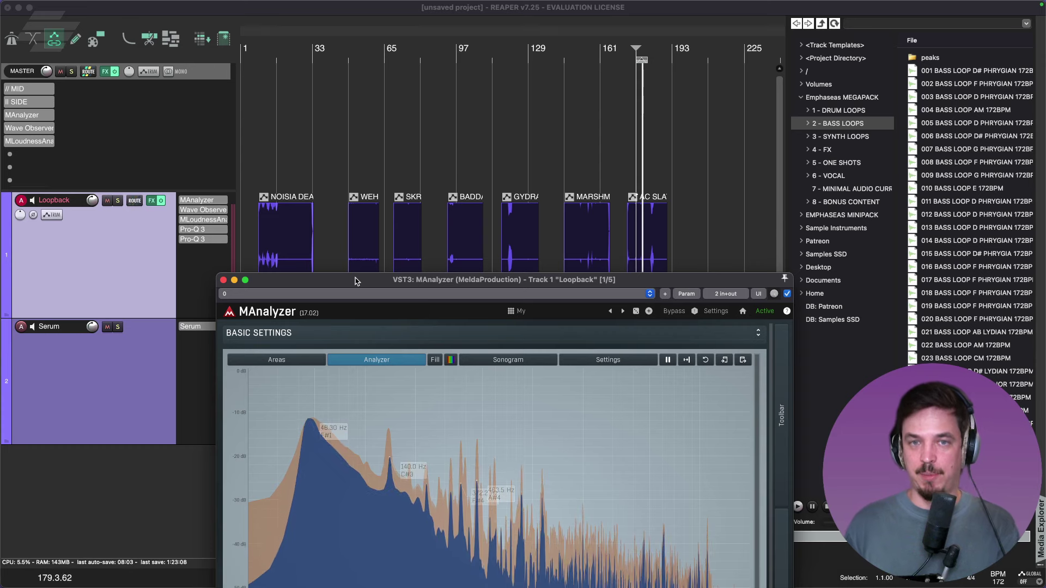
Examine the Loopback track's lowest spectrum peak in MAnalyzer, and close the analyzer window
drag(355, 281, 351, 139)
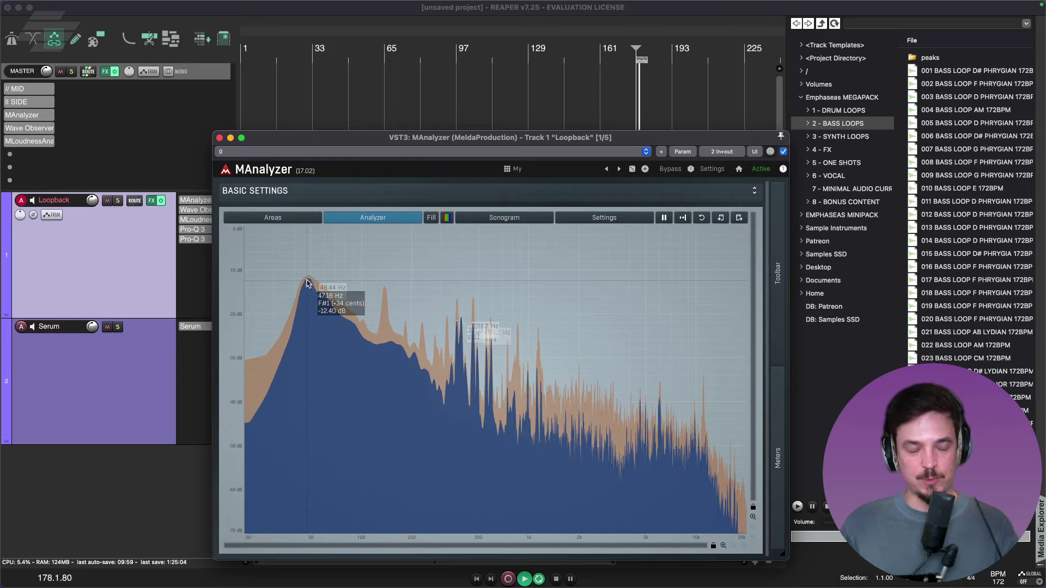
click(219, 138)
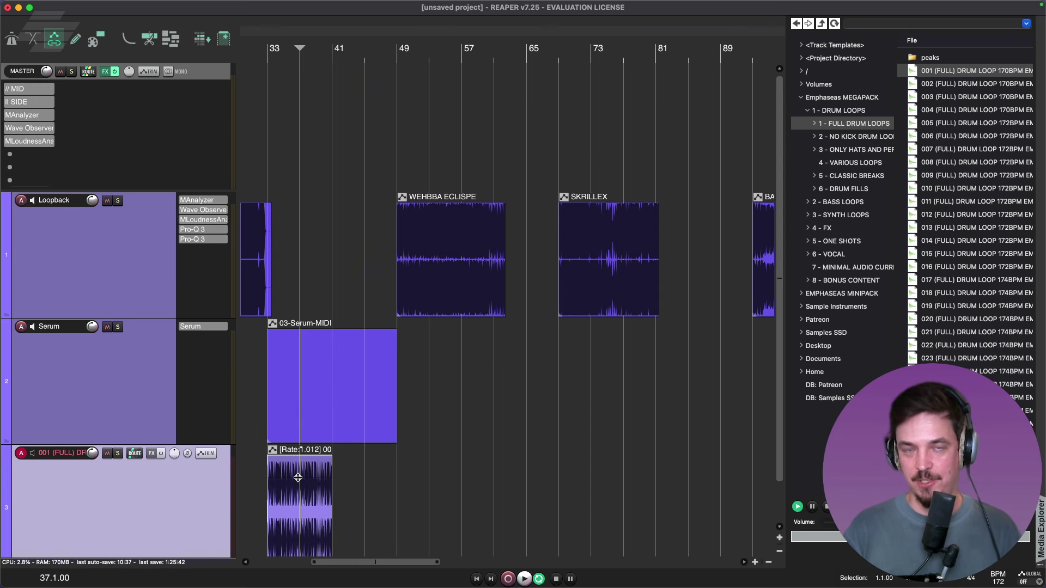
Set the loop range to bars 33–41 and shorten the Serum MIDI item so it ends at bar 41
scroll(297, 477, down, 2)
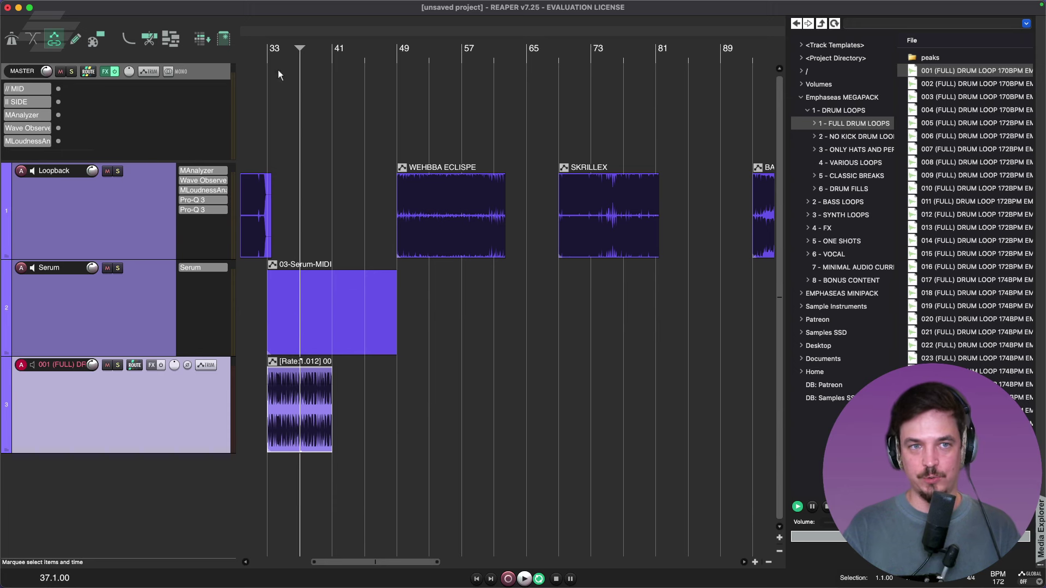
drag(269, 50, 334, 58)
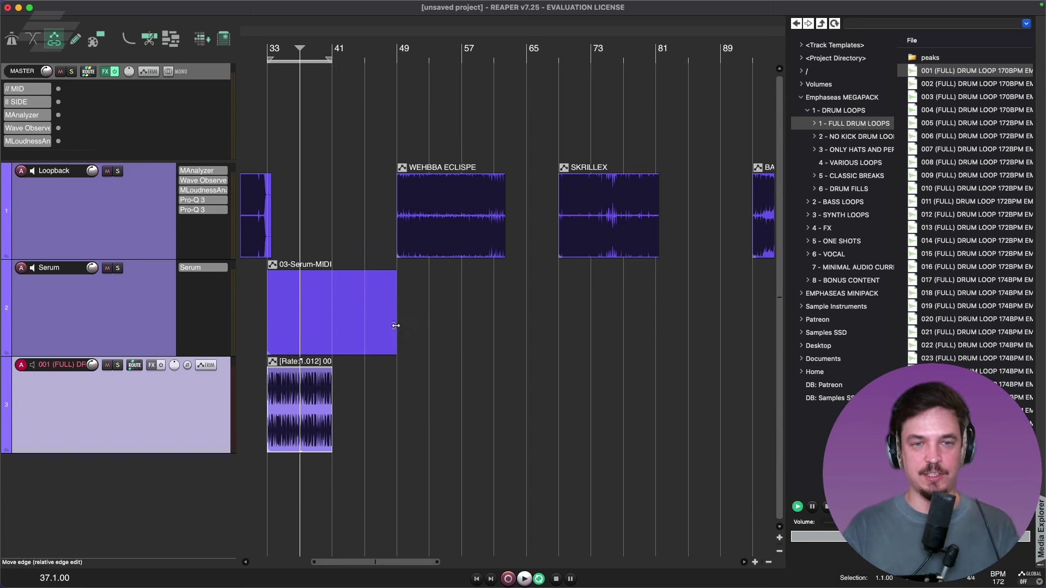
drag(394, 340, 342, 344)
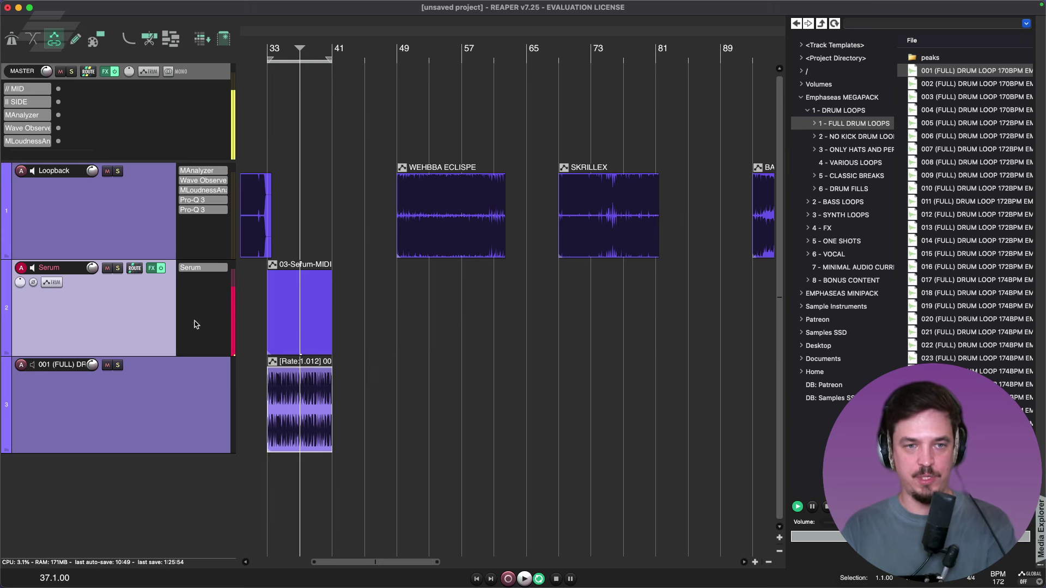
Open the shortened Serum MIDI item for note editing
click(293, 305)
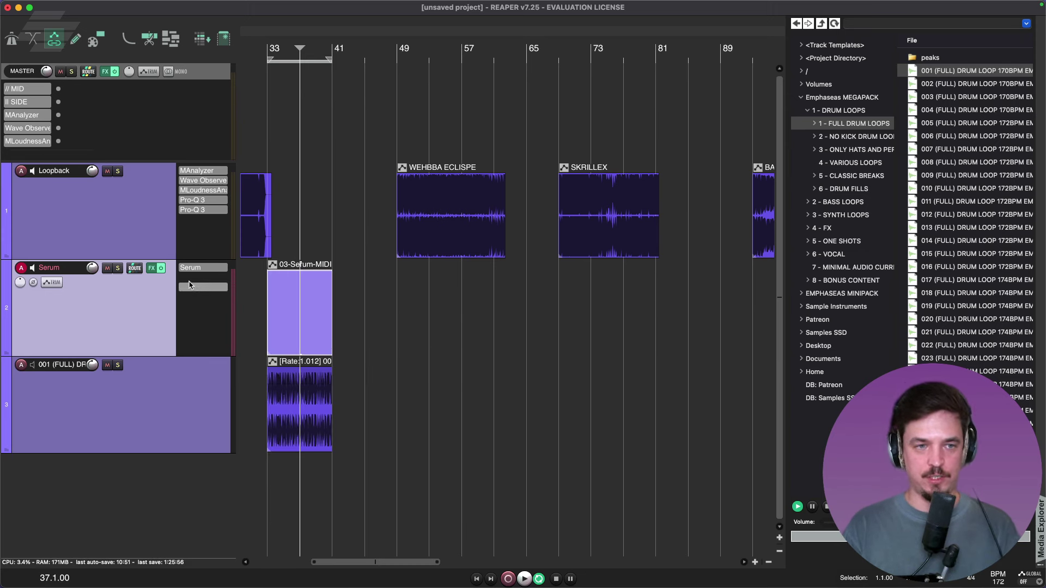
double_click(287, 330)
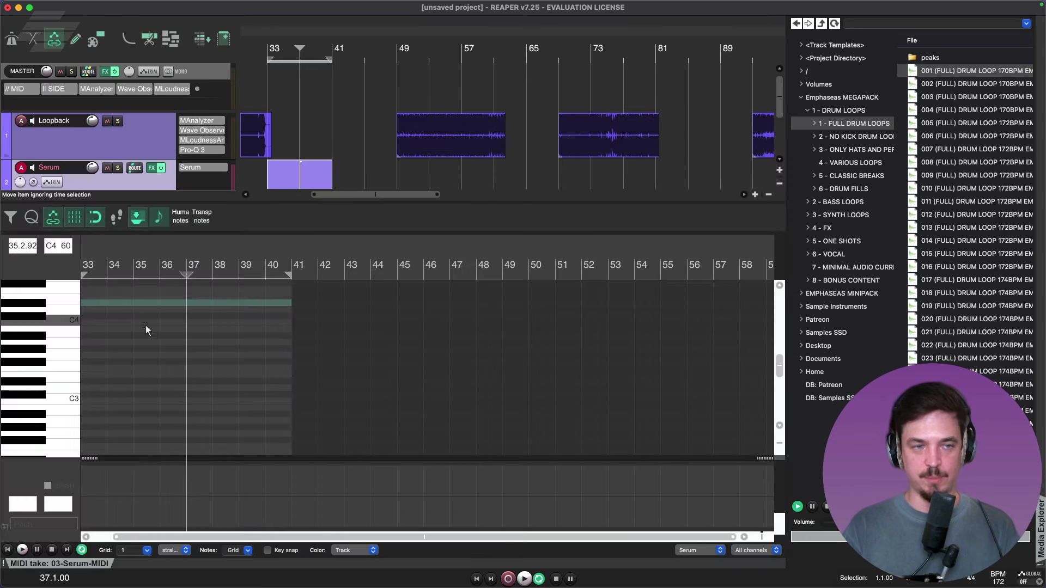
scroll(158, 386, up, 1)
Switch to the Pages notes document and highlight the ideal sub-bass notes E0 F0 F#0 G0
mouse_move(446, 582)
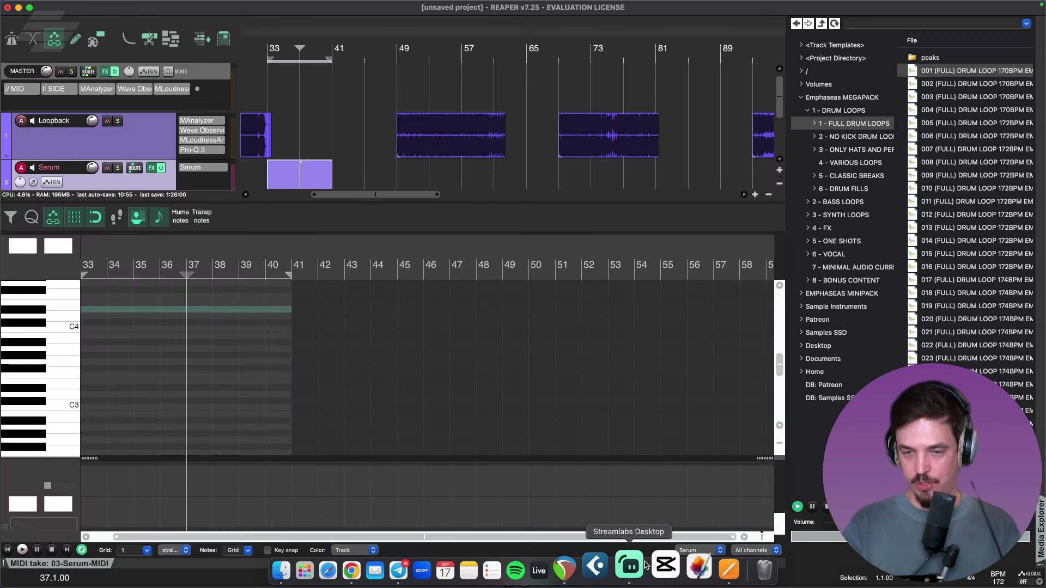
click(700, 566)
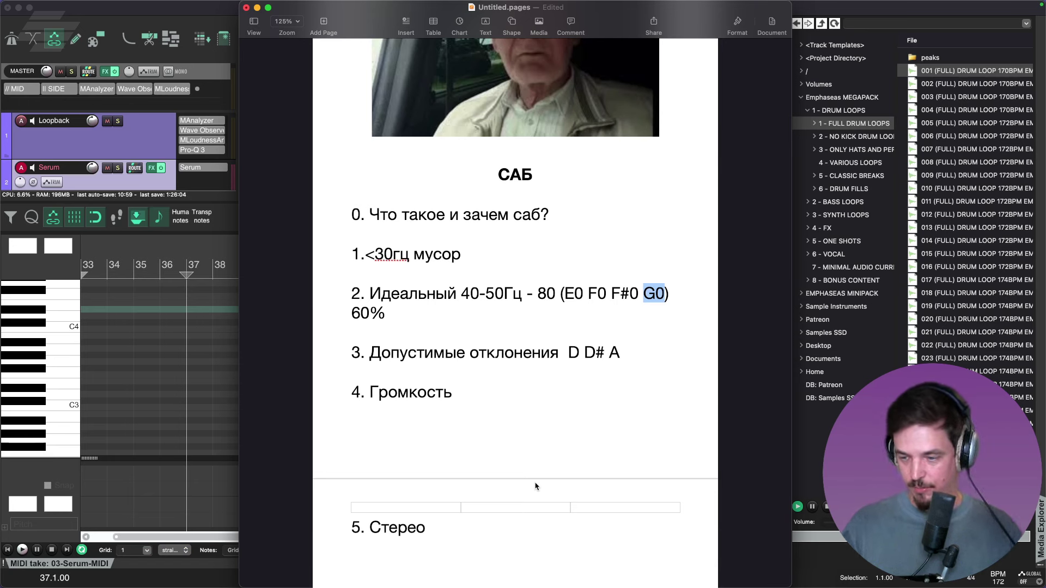
drag(564, 294, 665, 295)
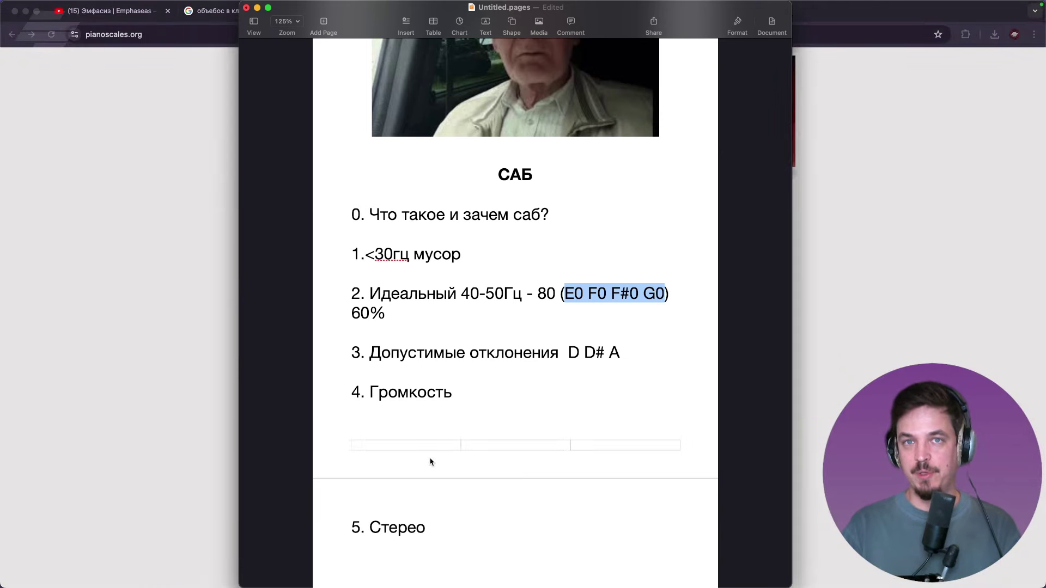
Switch to the browser, open the Piano Minor Scales page on pianoscales.org, and highlight the F Minor heading
click(237, 344)
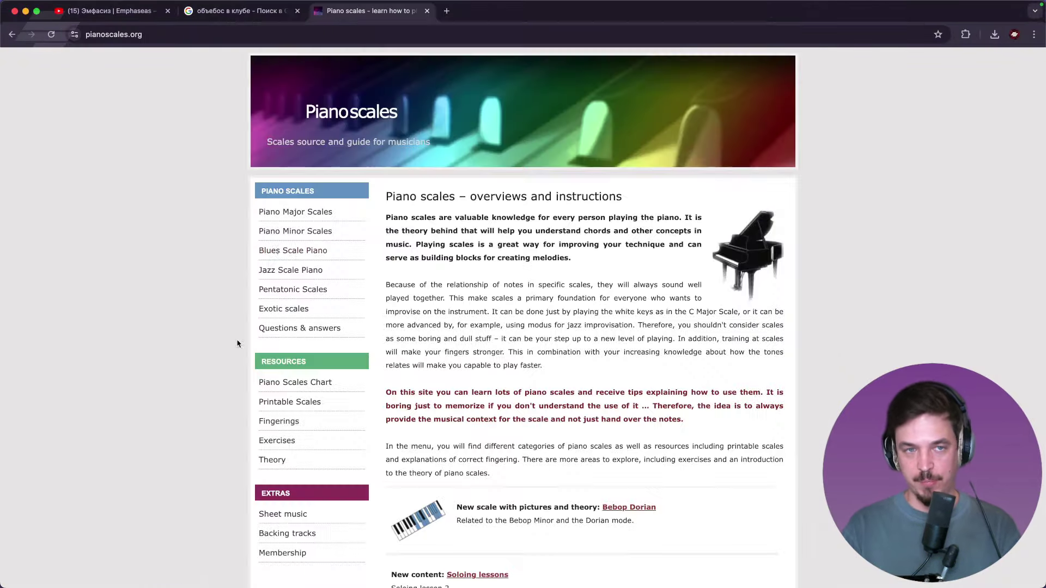
click(314, 232)
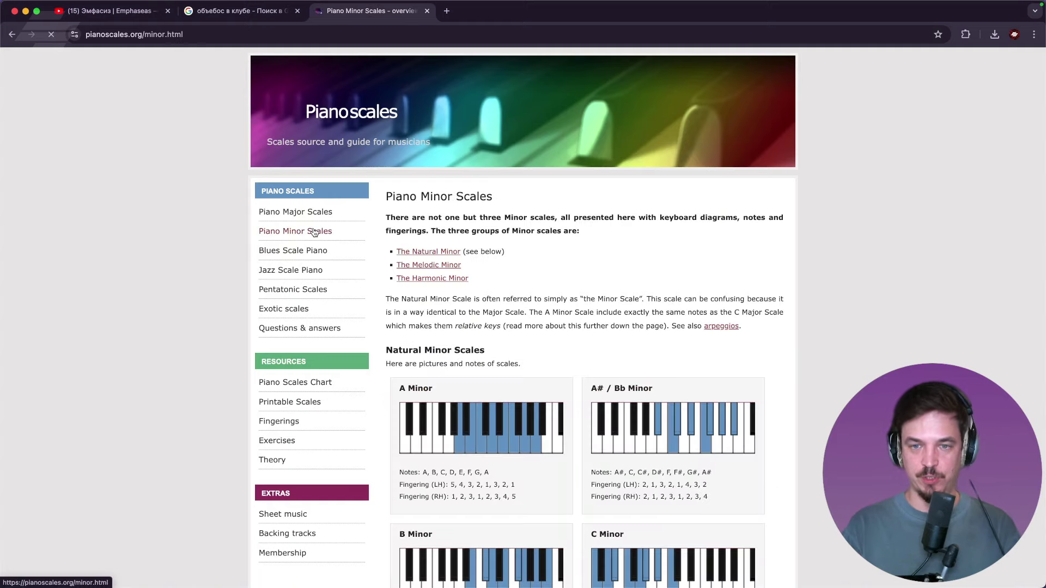
scroll(523, 322, down, 5)
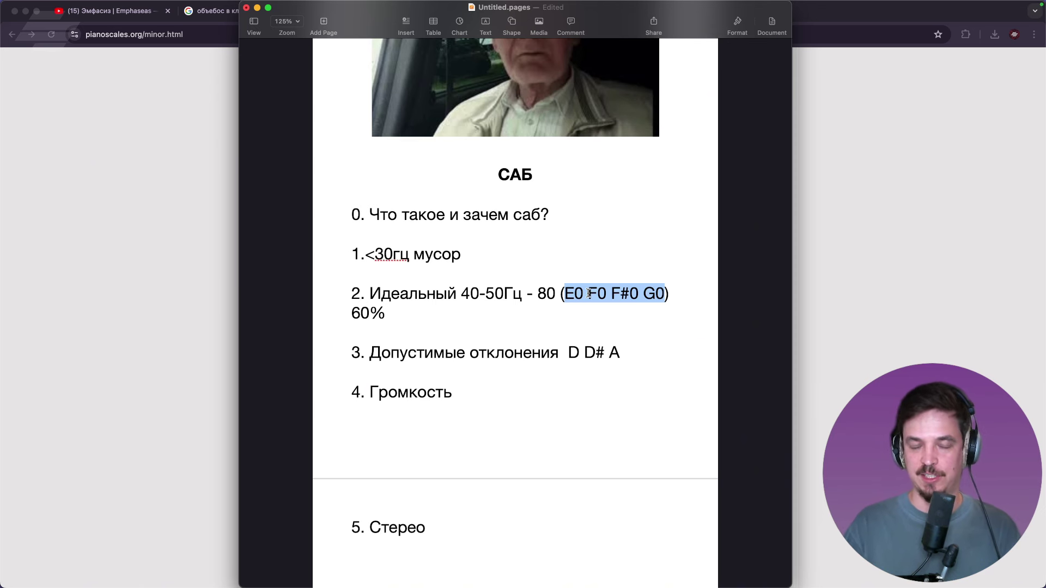
key(super+Tab)
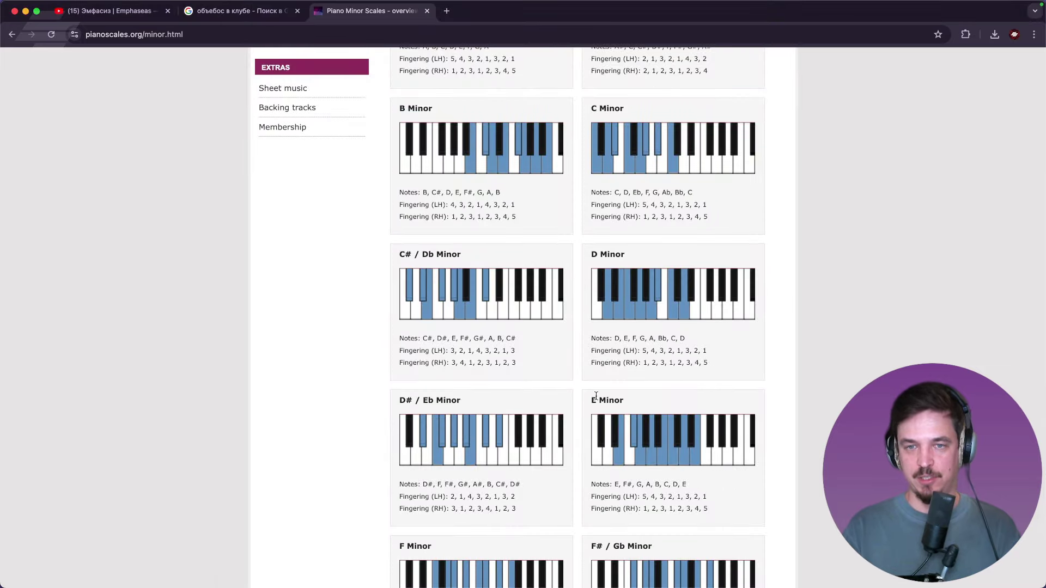
scroll(595, 396, down, 6)
drag(401, 226, 469, 228)
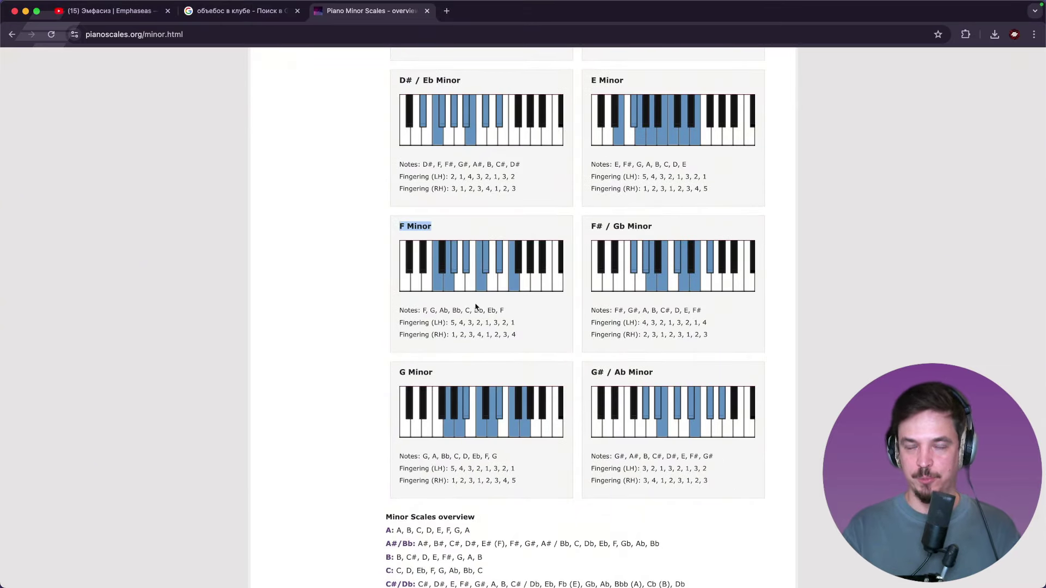
Return to REAPER and draw an F3 note from bar 33 to bar 35 in the Serum MIDI item
mouse_move(650, 568)
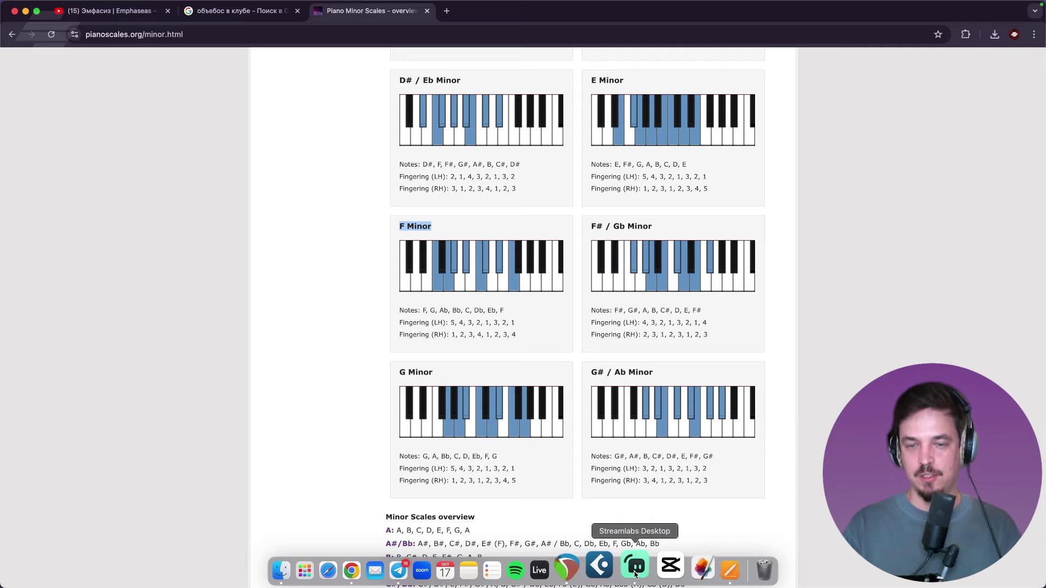
click(584, 575)
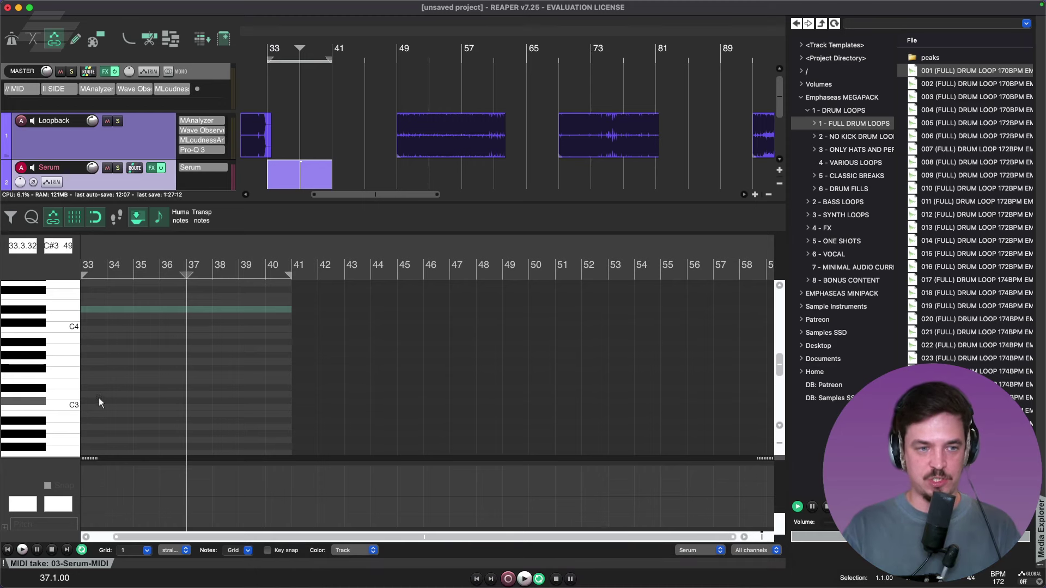
click(88, 360)
drag(102, 360, 133, 366)
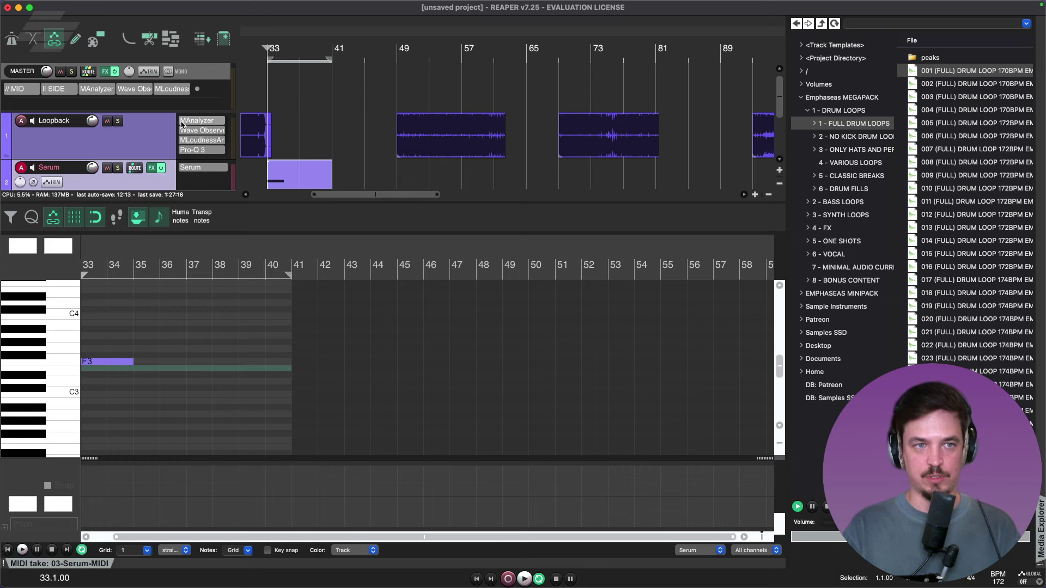
Play the loop and examine the F3 note's sub-bass peak in the master track's MAnalyzer, then close the analyzer
click(96, 89)
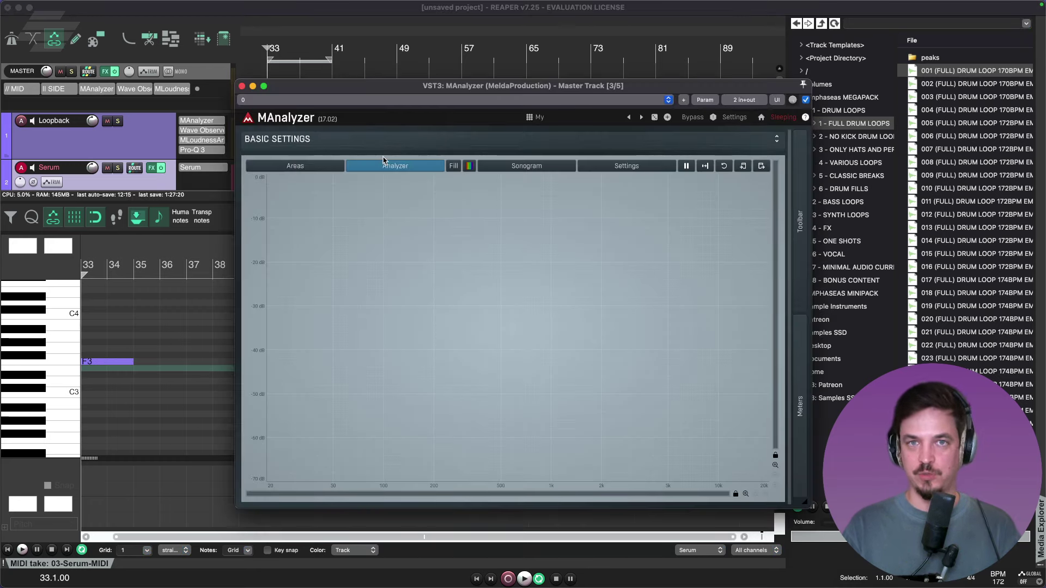
key(space)
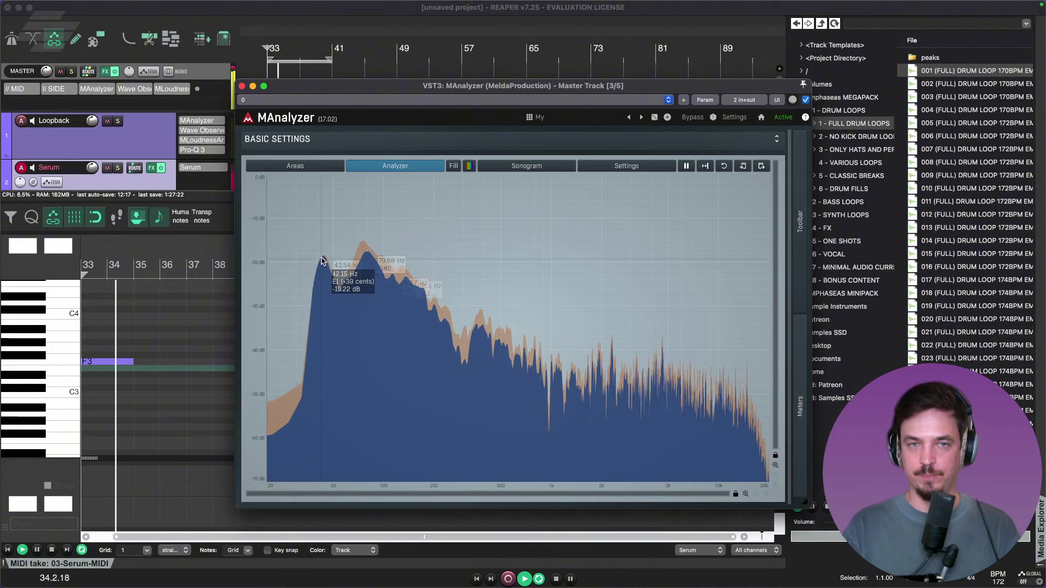
key(space)
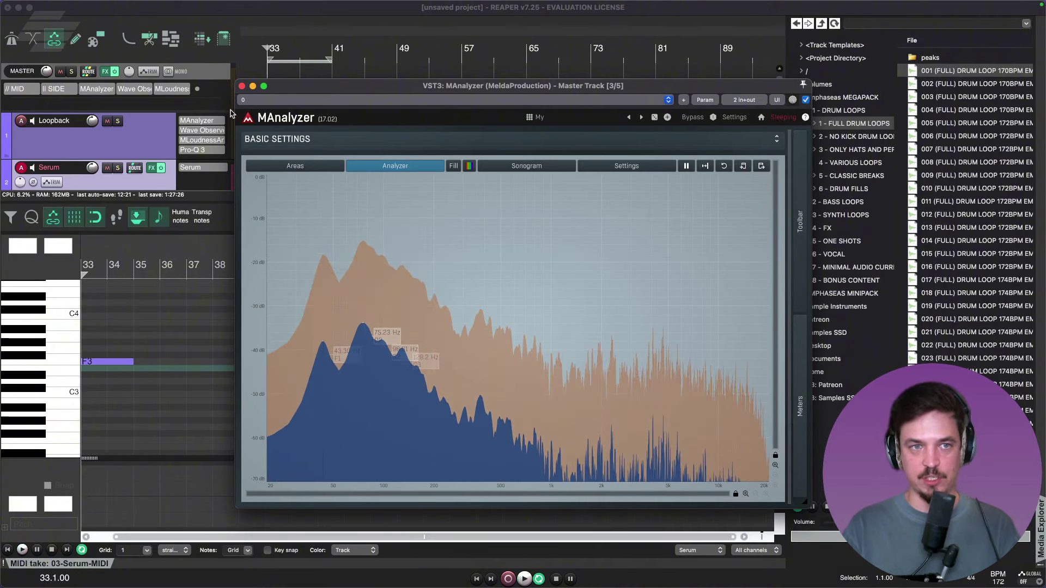
click(242, 86)
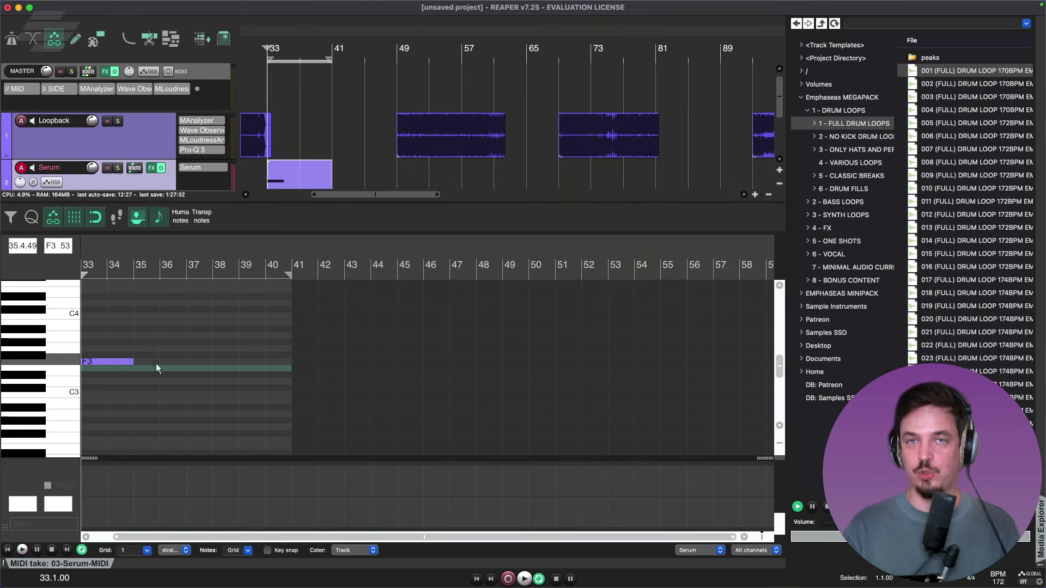
Add a one-bar G3 note at bar 35 and a one-bar D#3 note at bar 36
key(super+Tab)
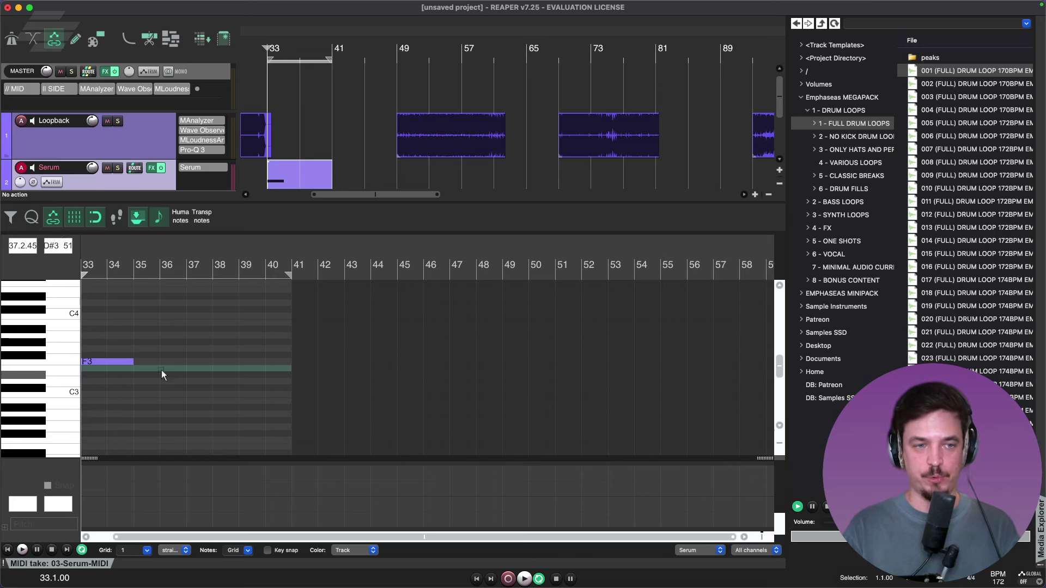
click(158, 368)
drag(158, 368, 160, 348)
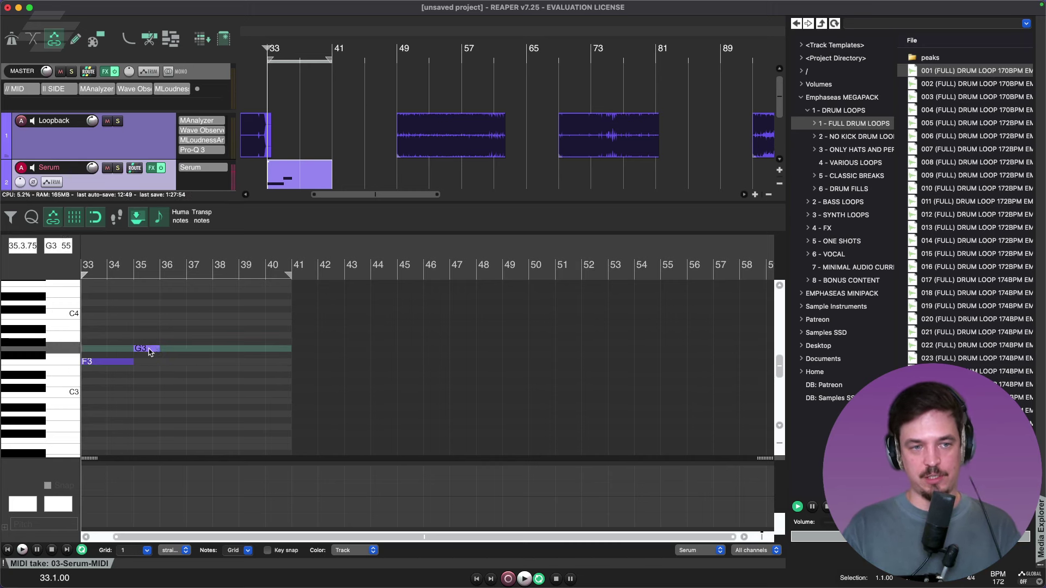
click(181, 374)
Shorten the loop range to bars 33–37 and play it while examining the D#3 sub-bass peak in the master MAnalyzer
key(space)
key(space)
drag(331, 55, 295, 59)
key(space)
click(96, 89)
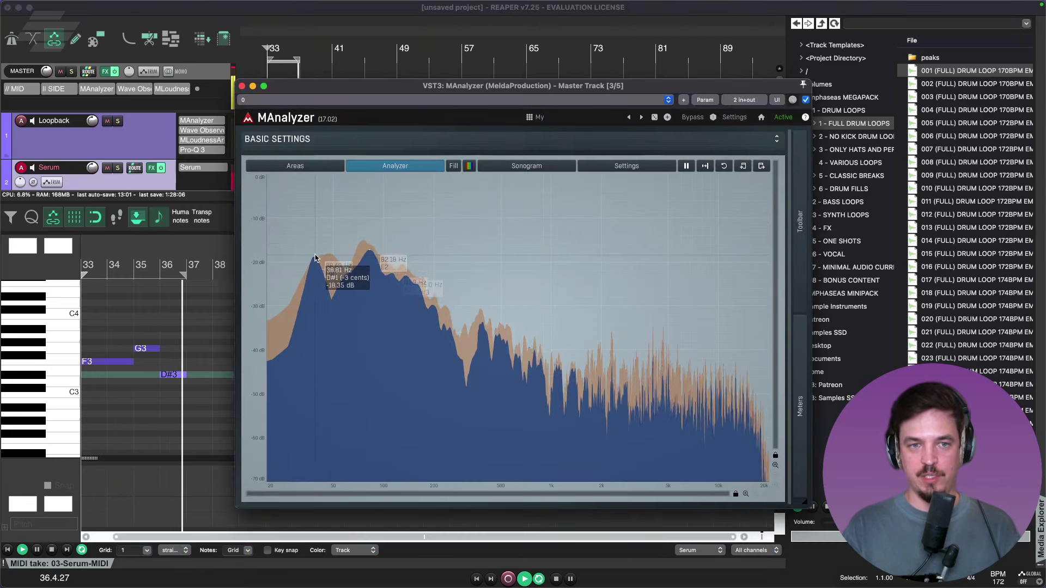
key(space)
click(242, 86)
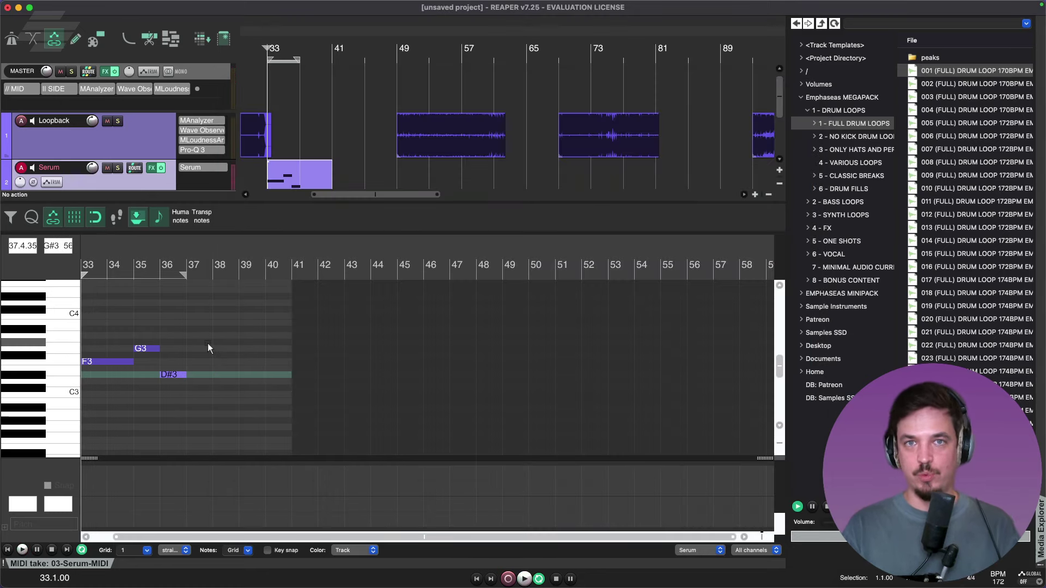
Check the F Minor scale in the browser, and move the Serum note at bar 35 up to A#3
key(super+Tab)
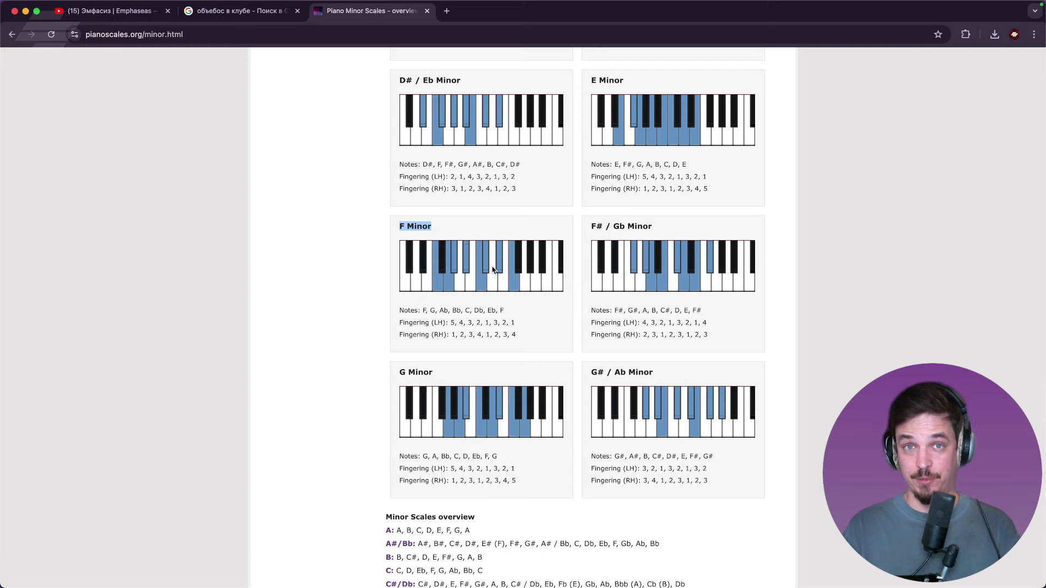
key(super+Tab)
drag(144, 349, 142, 332)
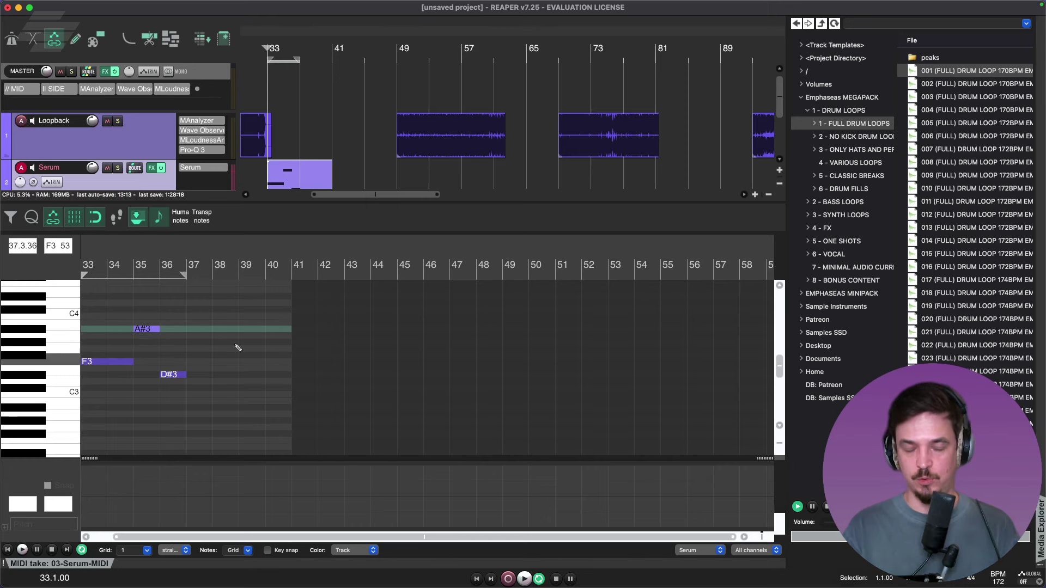
Review the F Minor keyboard diagram in the browser again, and return to REAPER
key(super+Tab)
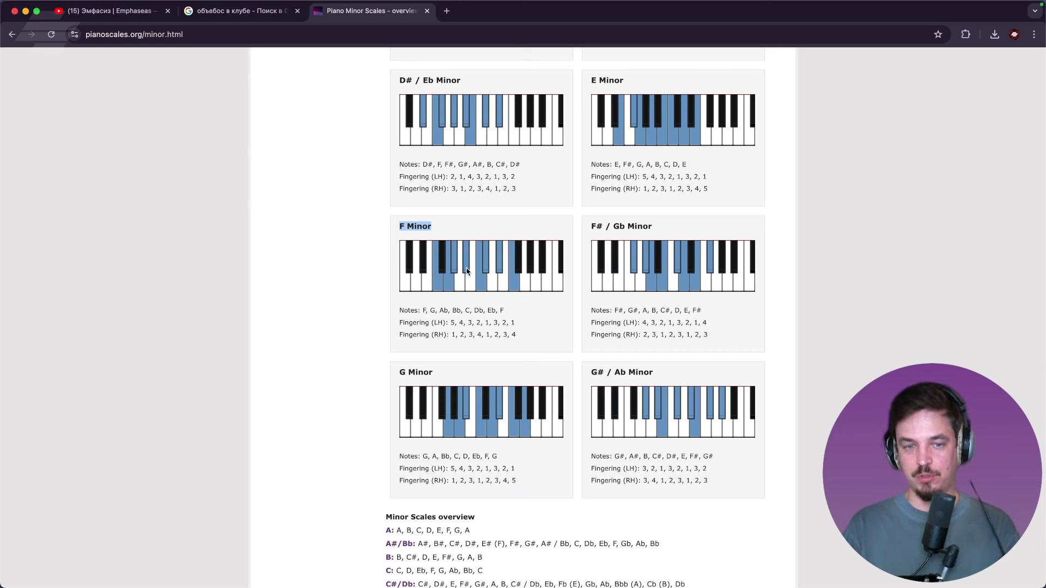
mouse_move(512, 566)
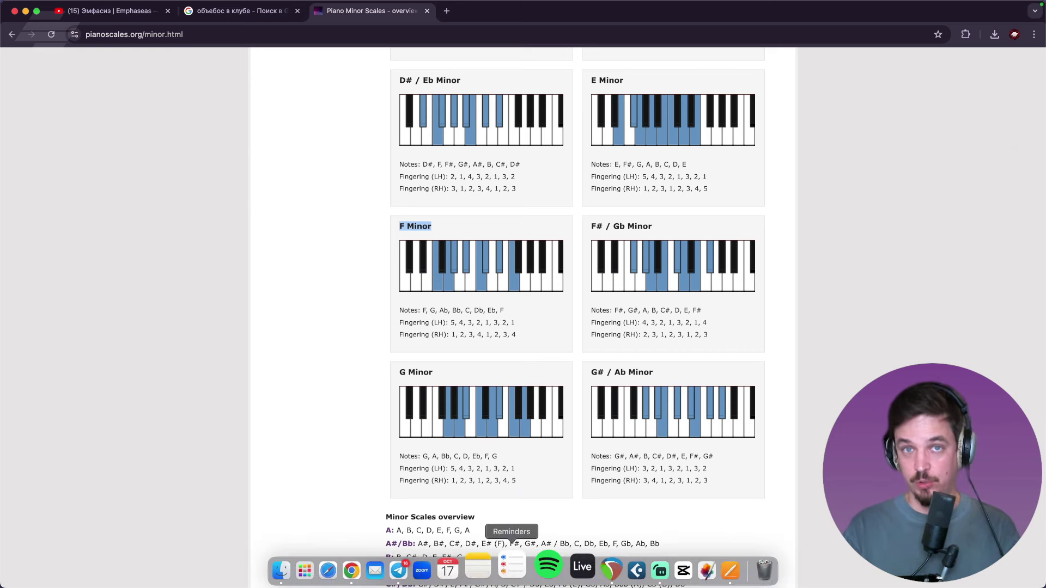
key(super+Tab)
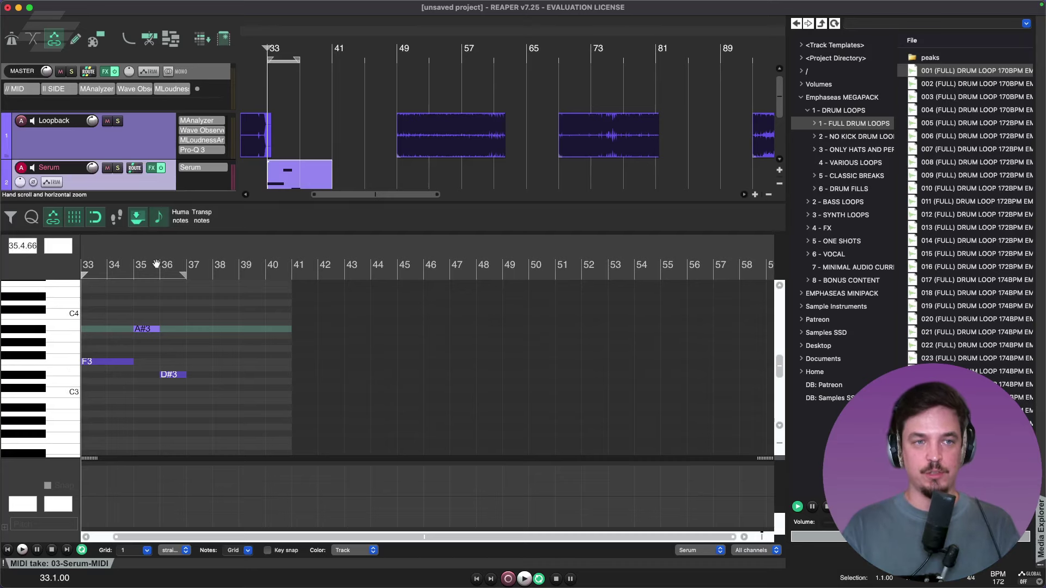
Solo the Serum track and play the loop while examining its sub-bass peaks in the master MAnalyzer
click(119, 169)
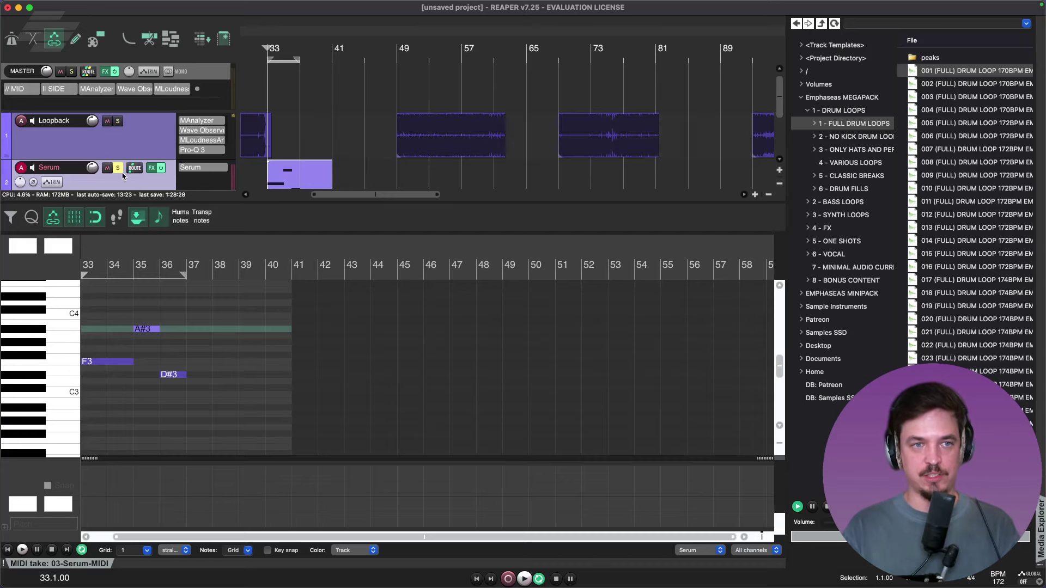
key(space)
click(97, 89)
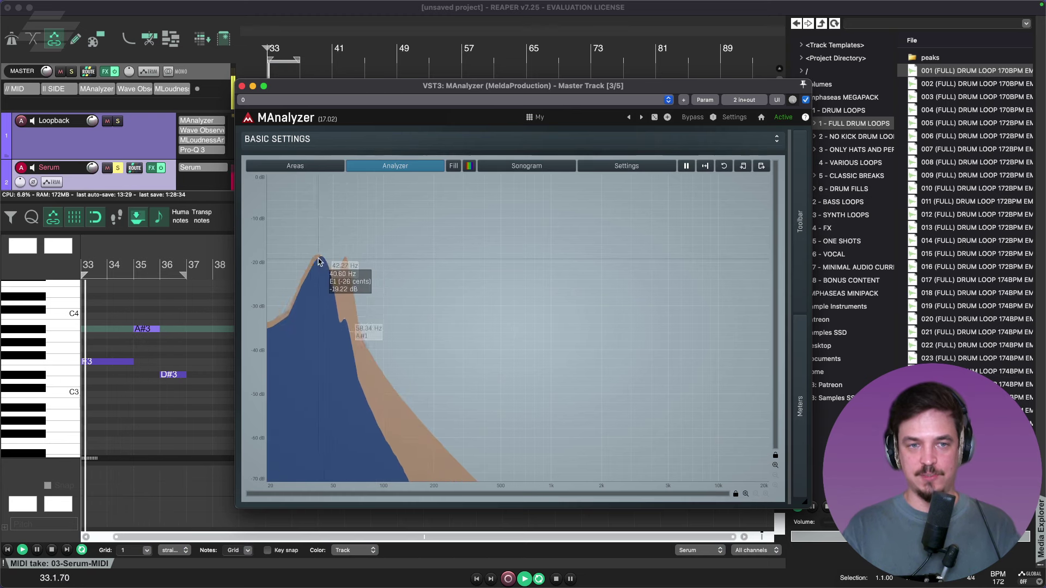
key(space)
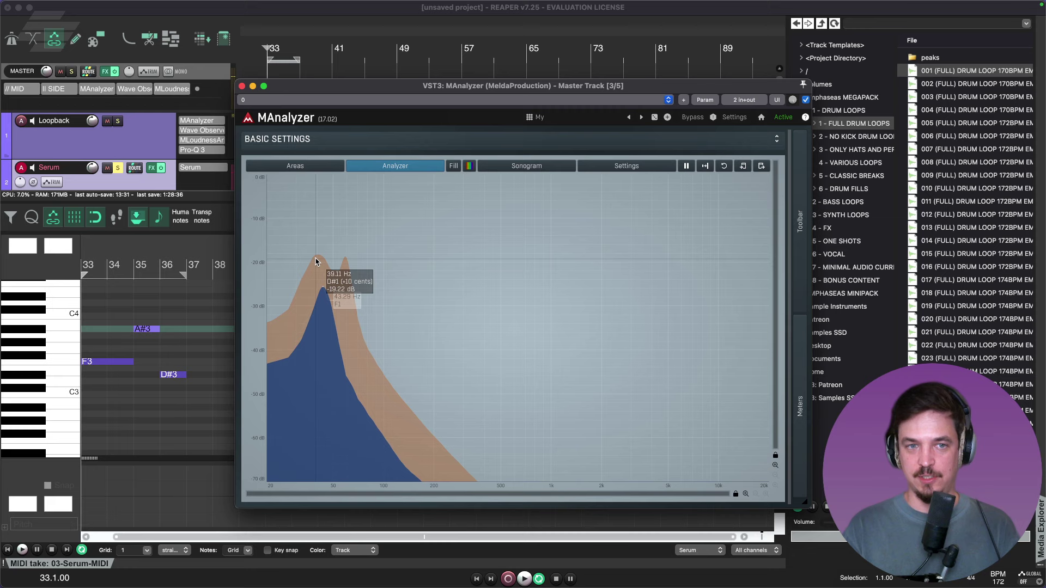
click(242, 86)
scroll(170, 371, up, 2)
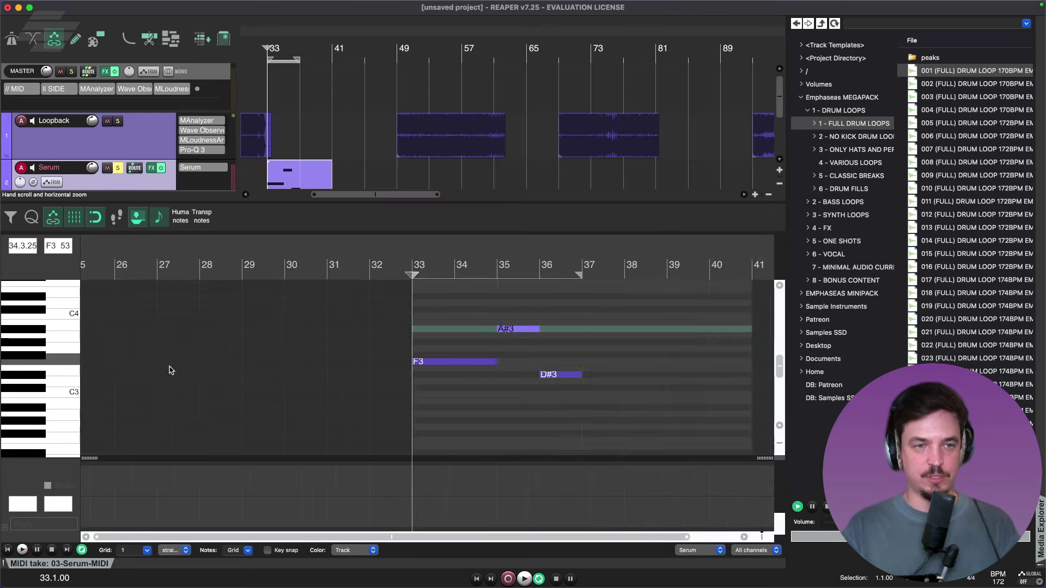
Move the Serum note at bar 33 up to A#3 and the note at bar 35 down to G#3
scroll(171, 371, left, 5)
scroll(350, 345, right, 8)
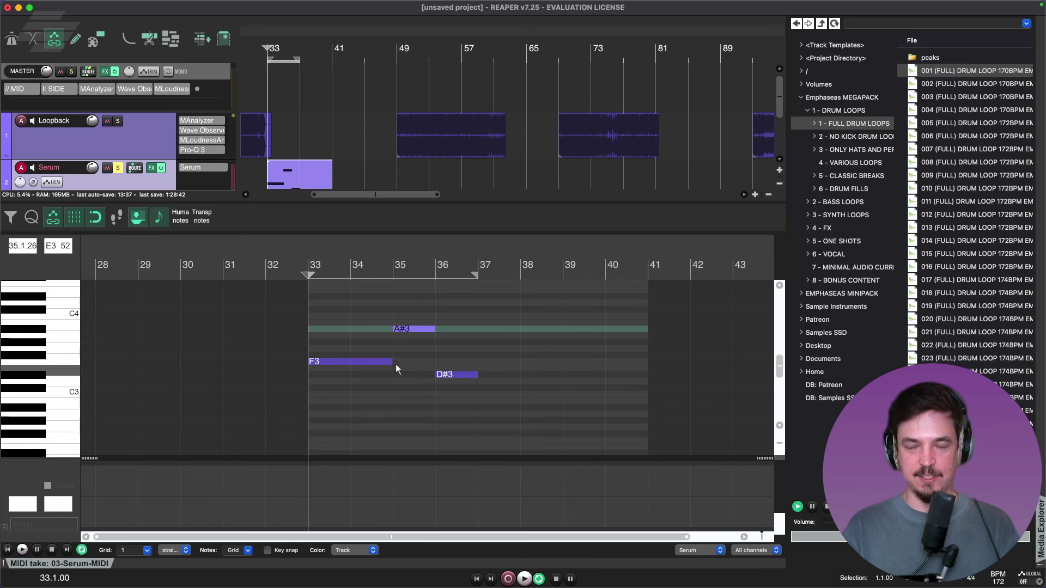
scroll(395, 368, up, 4)
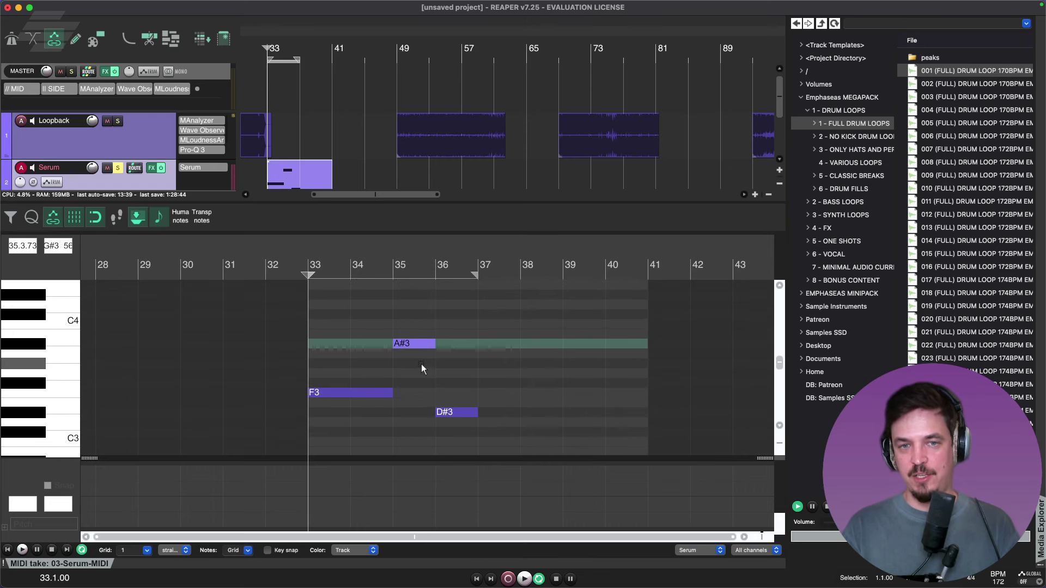
scroll(420, 364, down, 2)
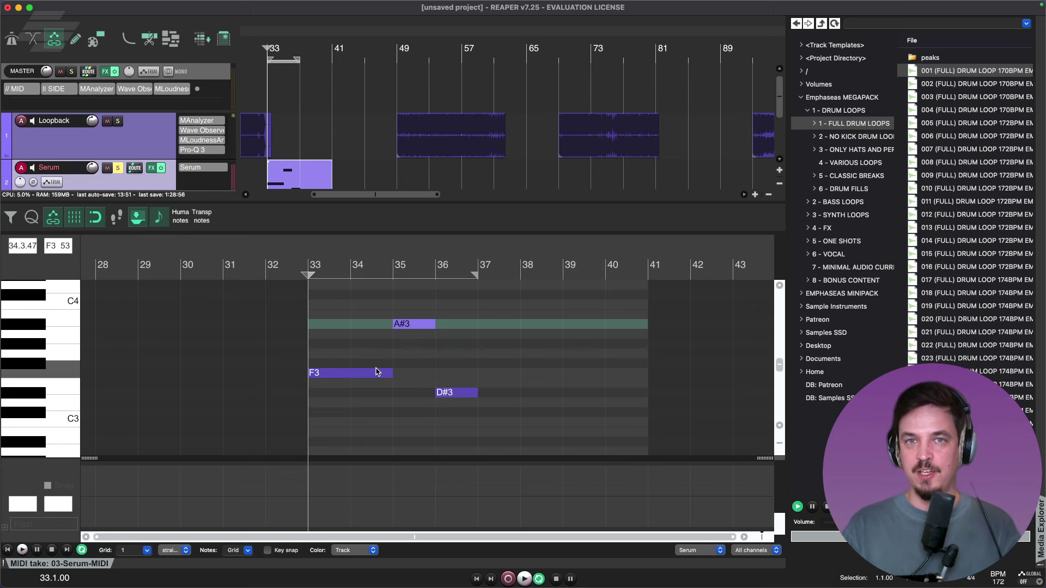
drag(376, 372, 412, 344)
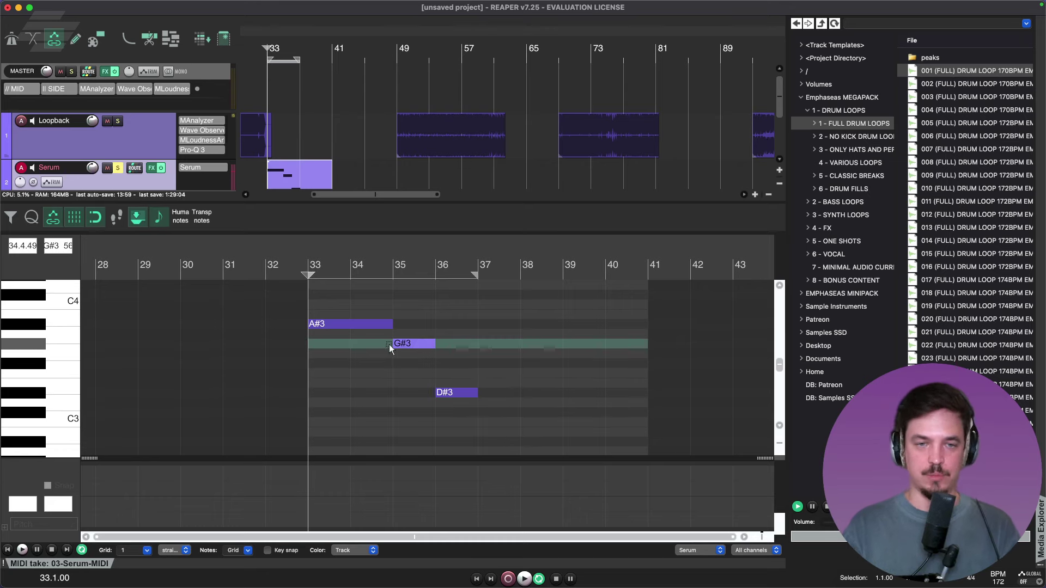
Show the master MAnalyzer beside the notes and play the loop while examining the new sub-bass peaks
click(90, 91)
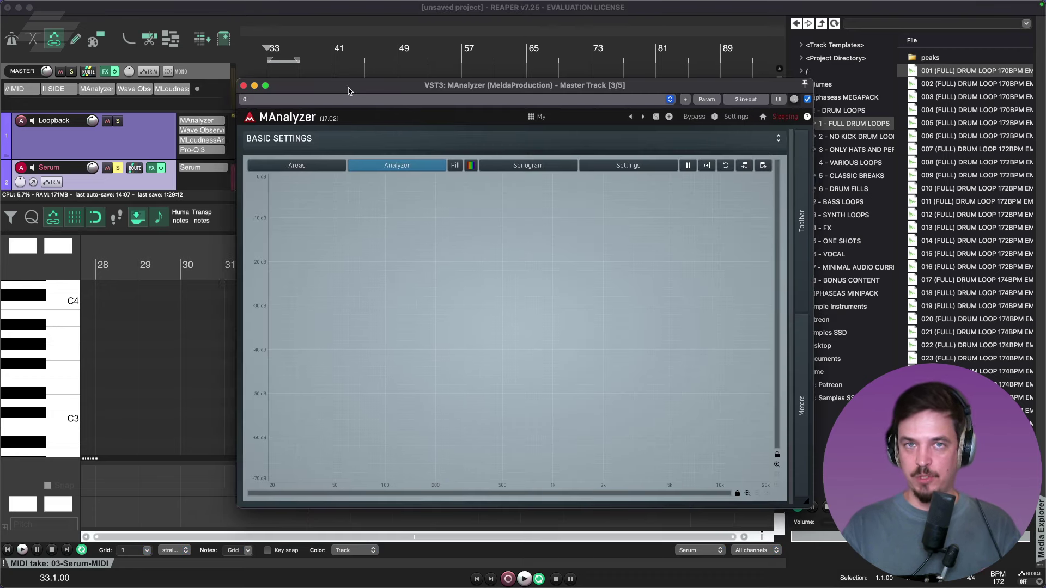
drag(344, 88, 534, 100)
key(space)
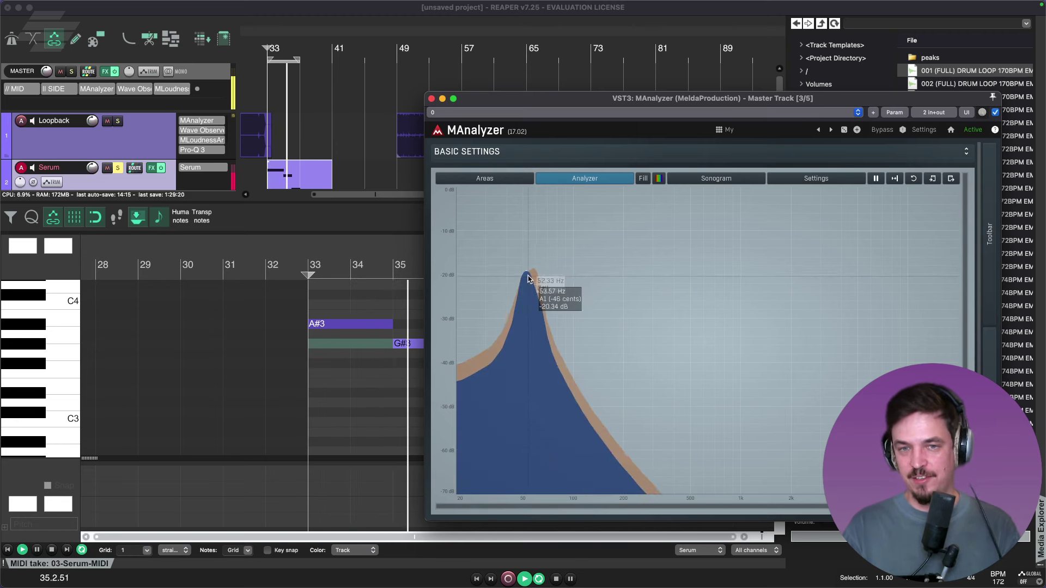
key(space)
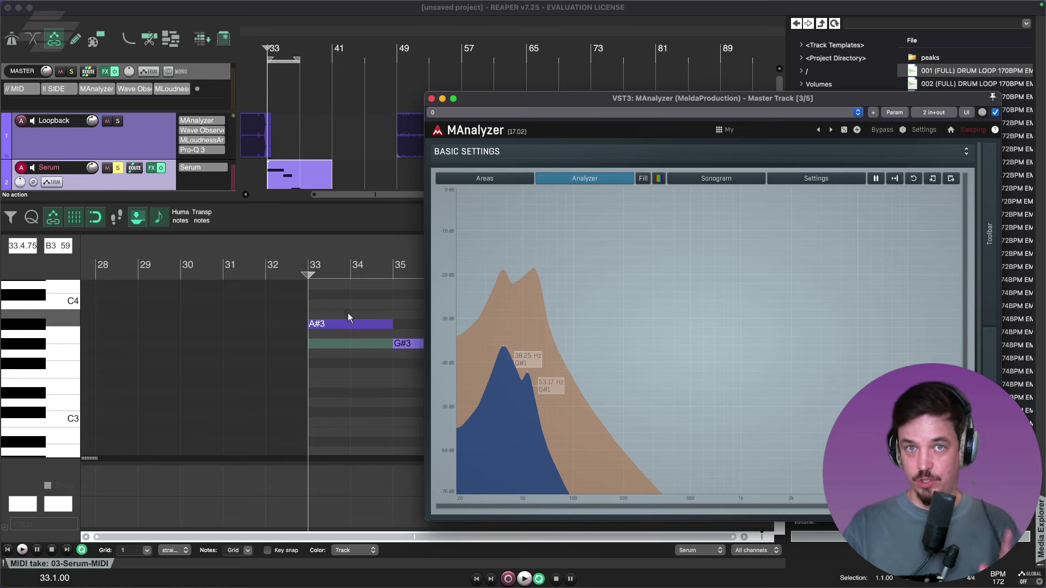
Lower the Serum note at bar 33 to C3 and play the loop while examining its peak in the master MAnalyzer
click(344, 308)
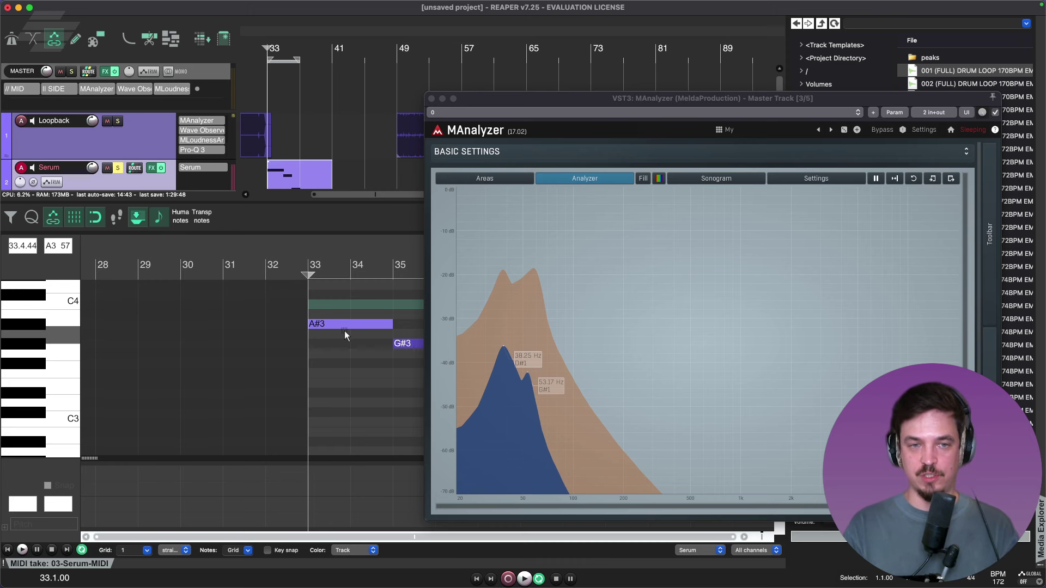
drag(344, 333, 345, 427)
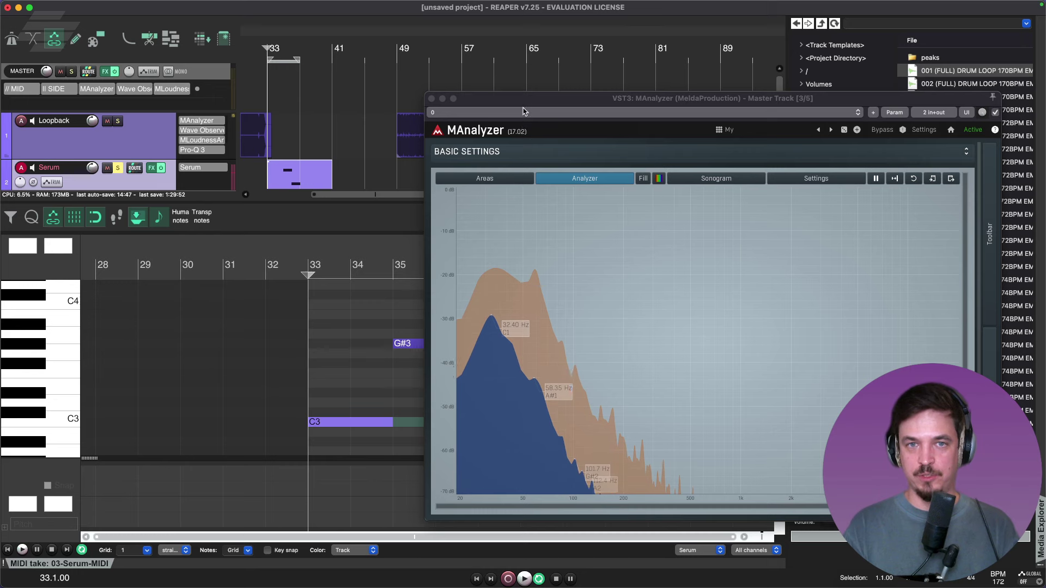
drag(522, 111, 598, 104)
key(space)
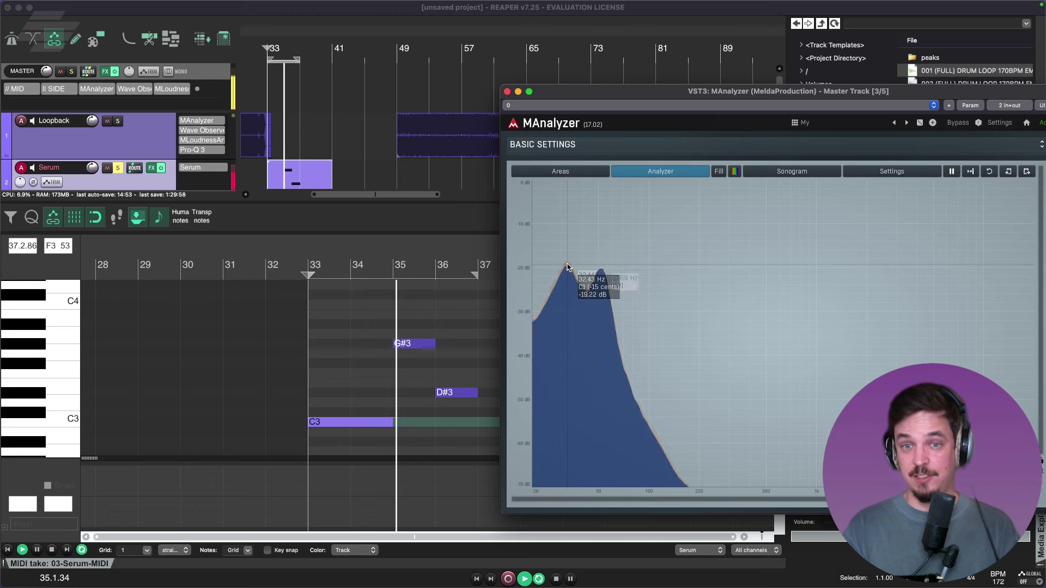
key(space)
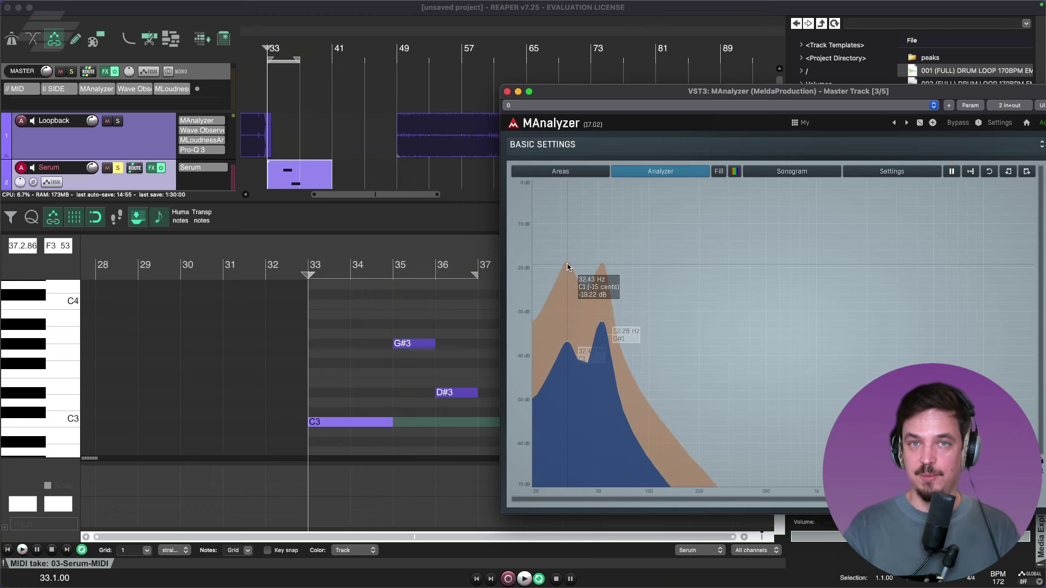
key(space)
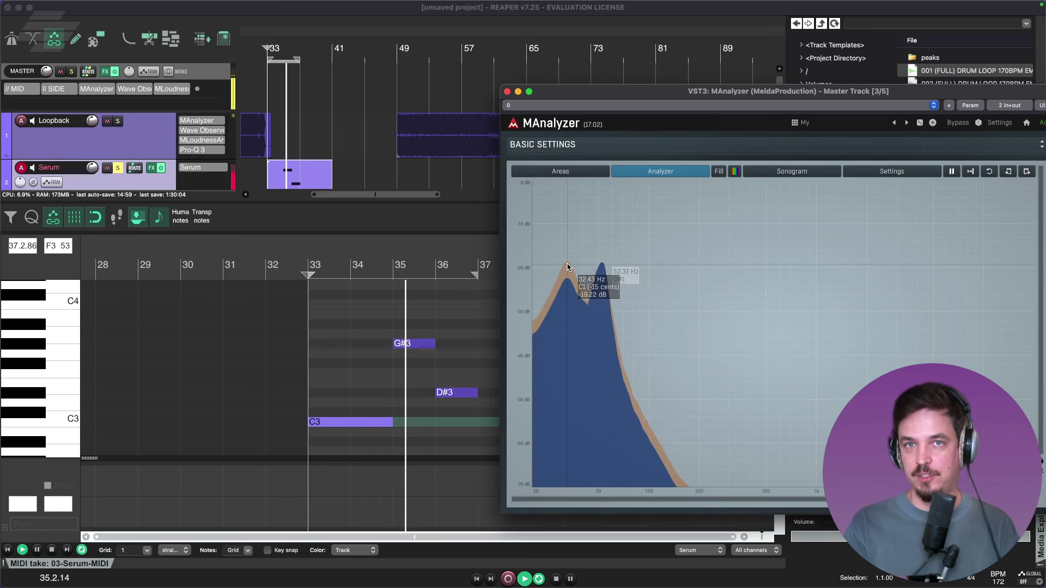
key(space)
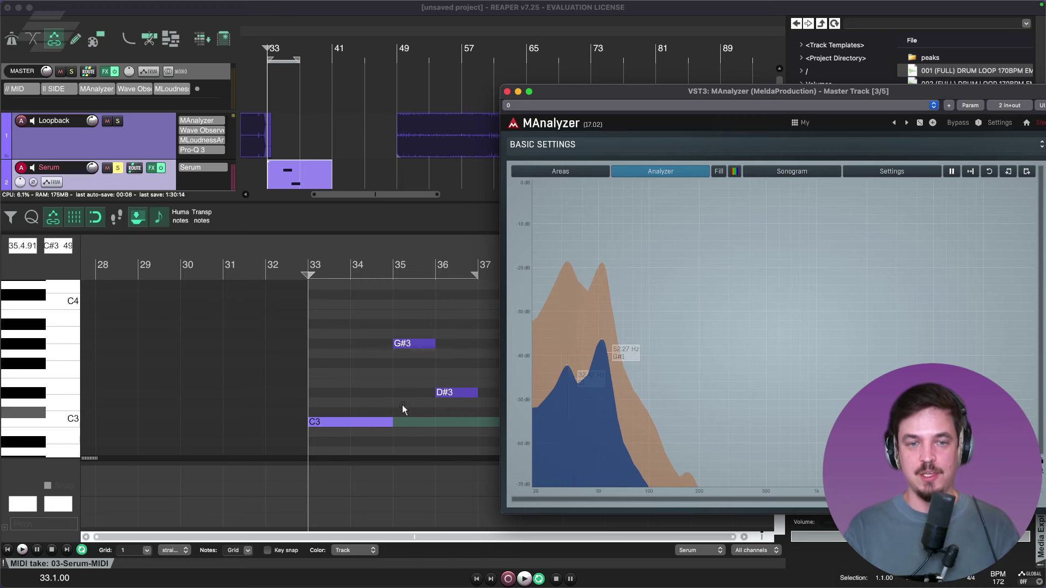
Raise the Serum note at bar 33 first to D#3 and from there to A#3
drag(353, 421, 355, 396)
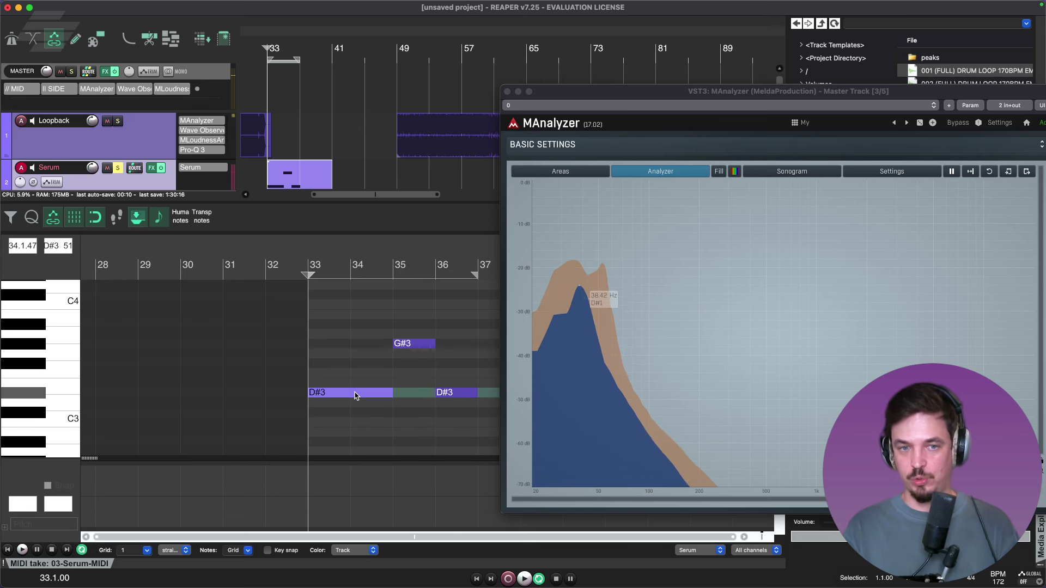
drag(355, 395, 355, 323)
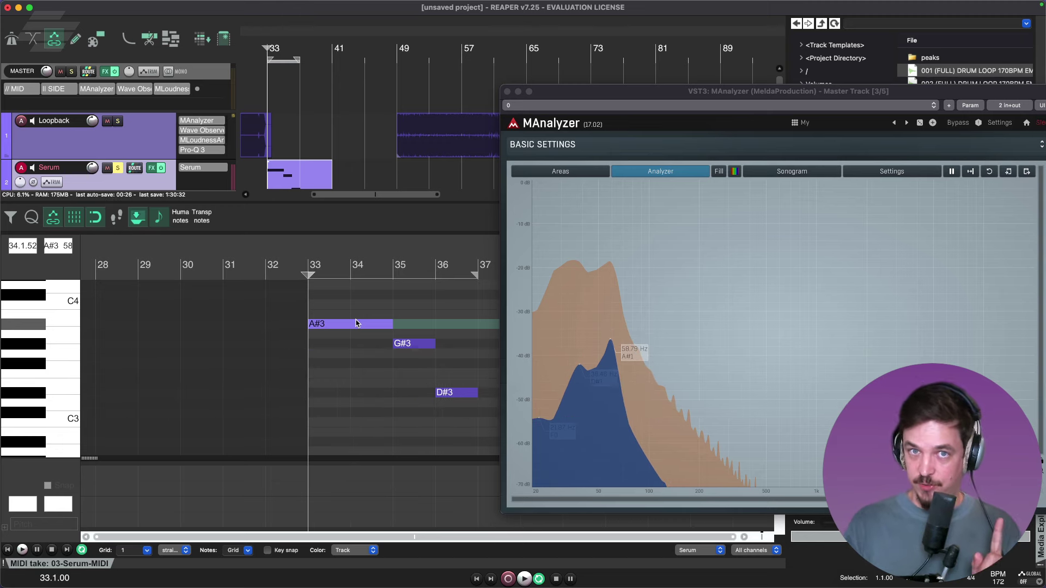
Compare the natural minor scales in the browser with the ideal sub notes in the Pages document, and return to REAPER
key(super+Tab)
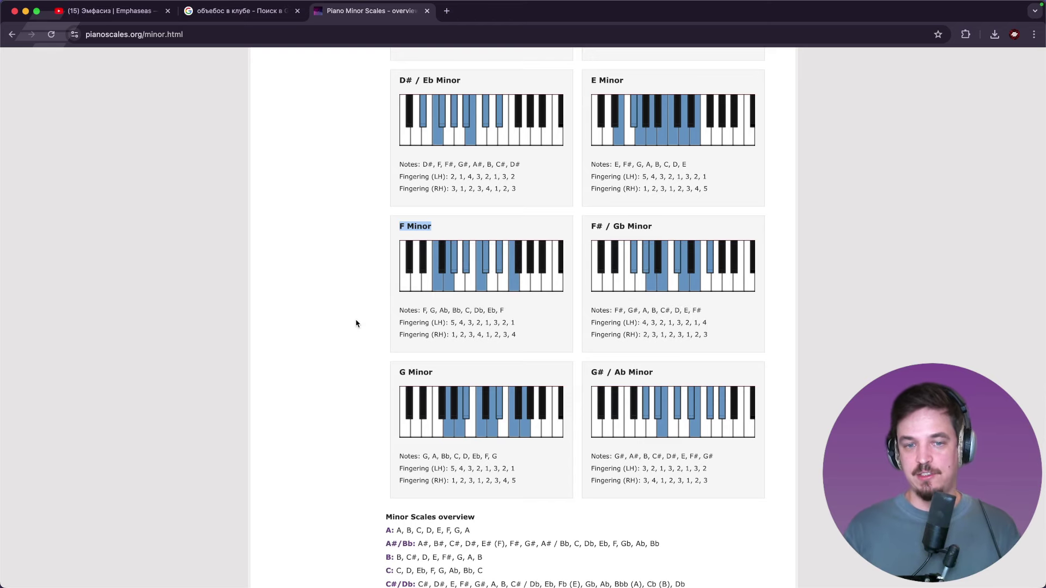
scroll(496, 335, up, 5)
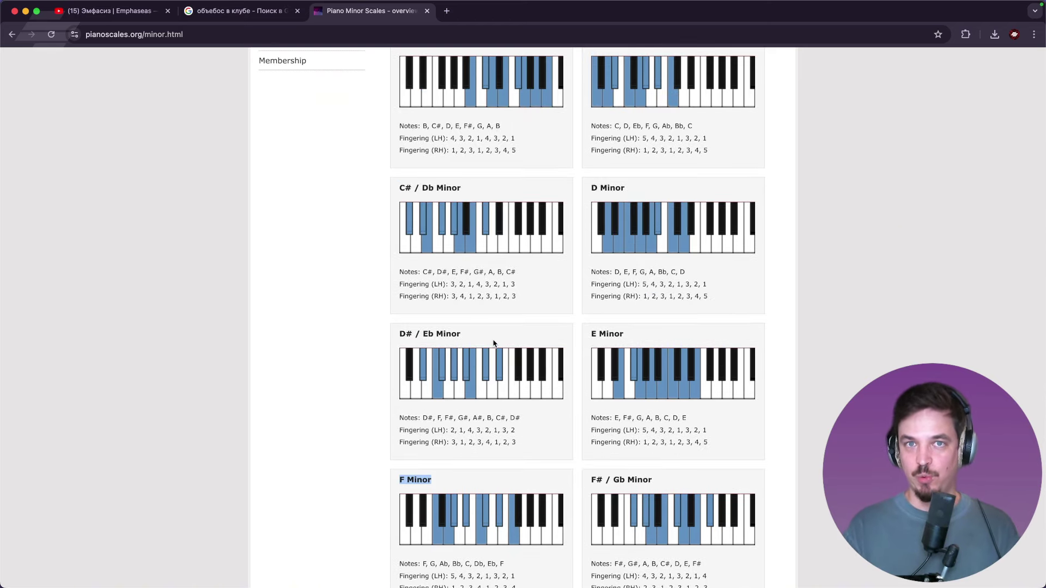
key(super+Tab)
key(Tab)
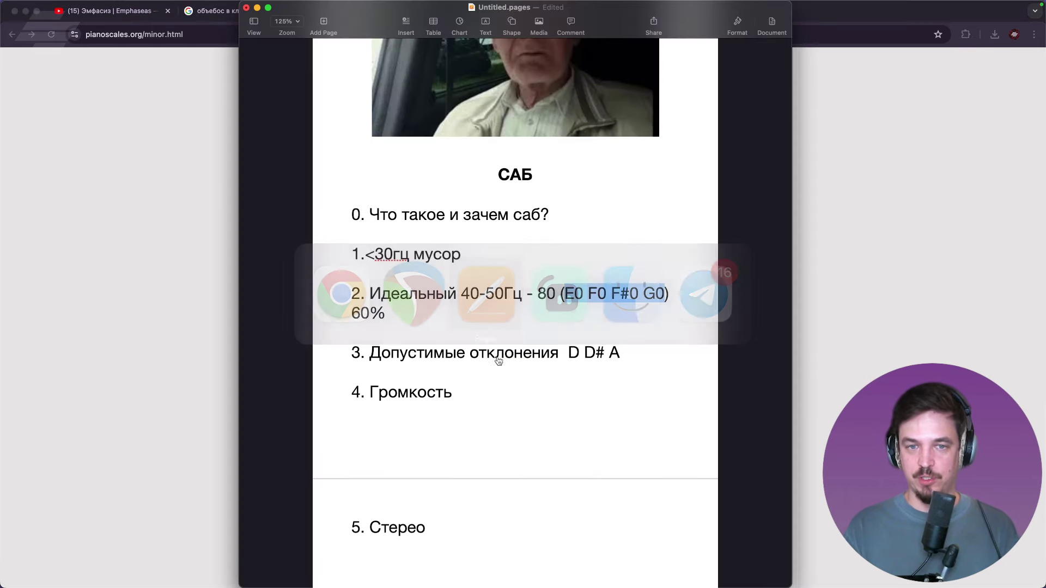
key(super+Tab)
scroll(572, 305, up, 2)
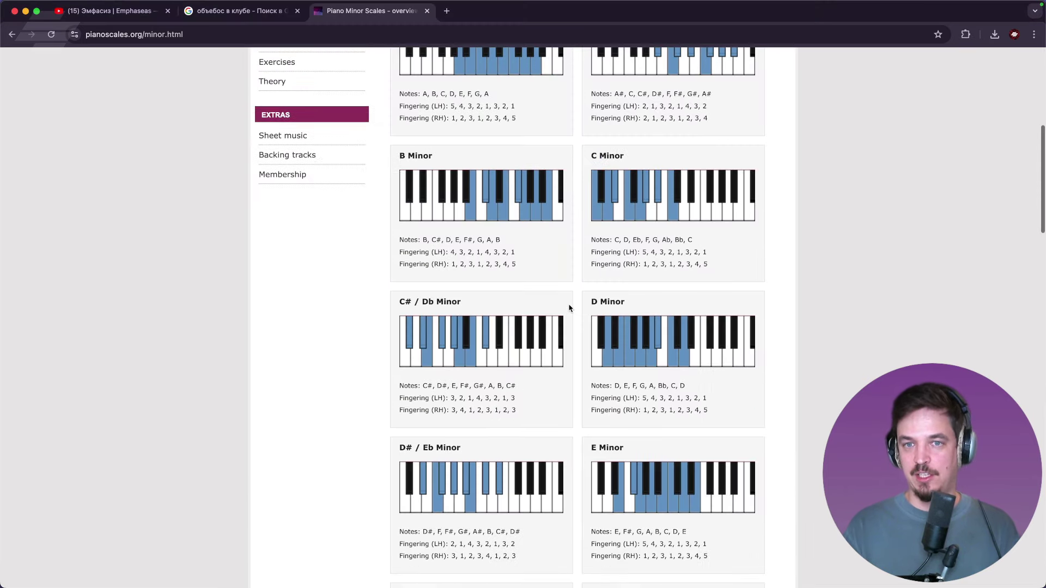
scroll(569, 308, up, 2)
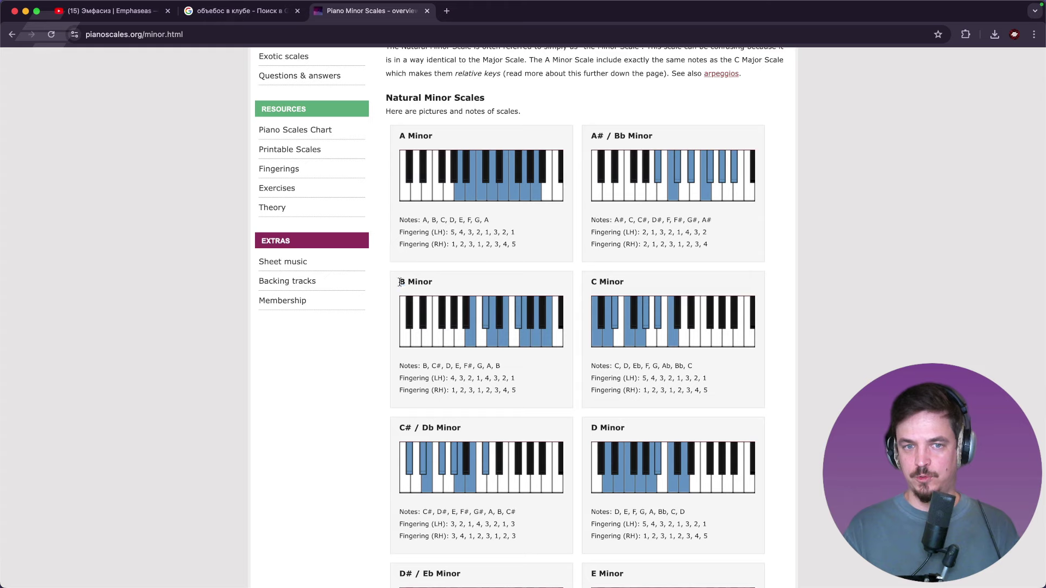
key(super+Tab)
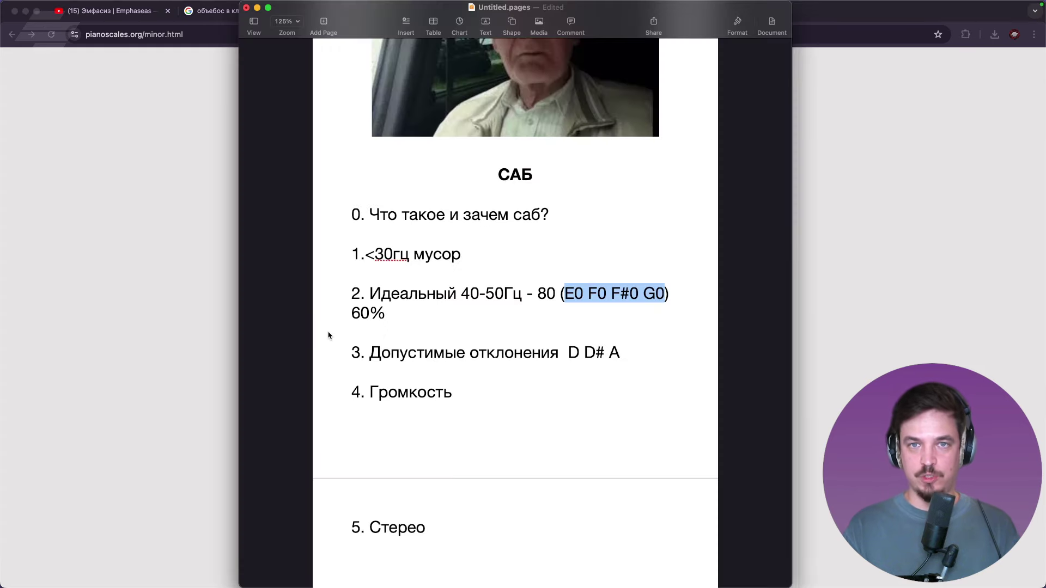
key(super+Tab)
key(super+Tab)
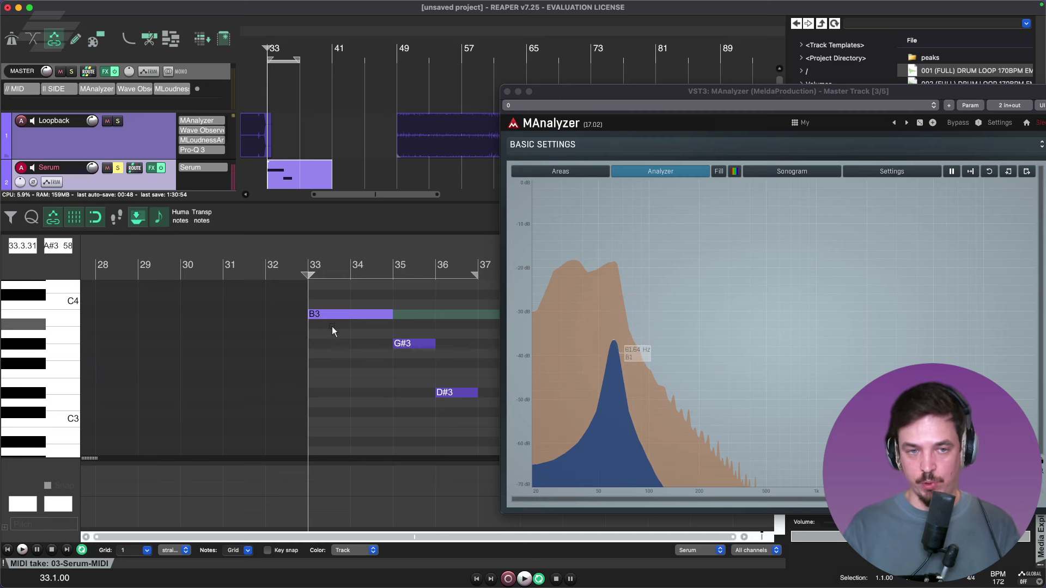
Shorten the Serum B3 note at bar 33 to half a bar, using a 1/2 grid
drag(391, 313, 347, 309)
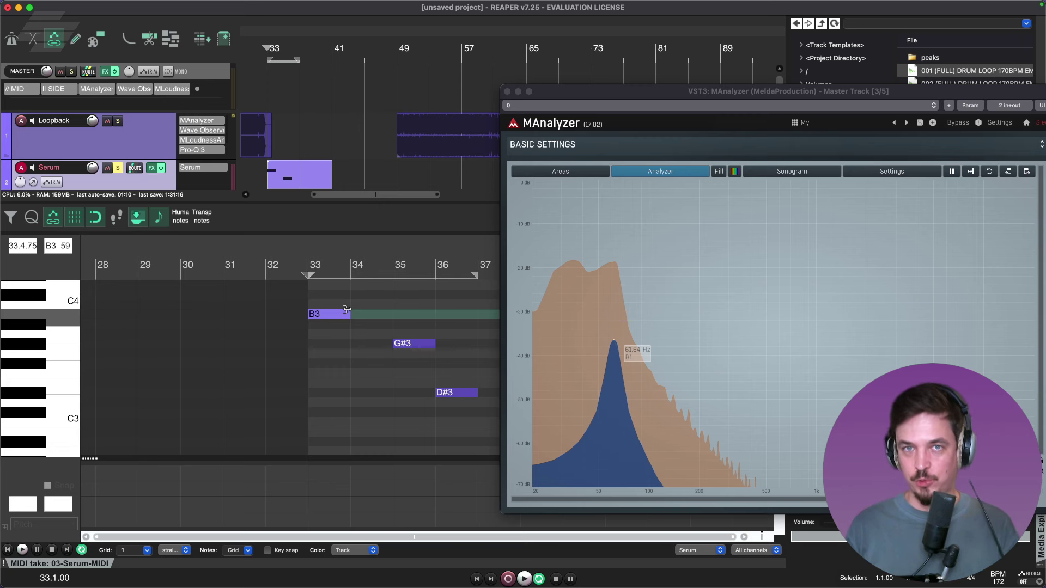
scroll(356, 321, up, 2)
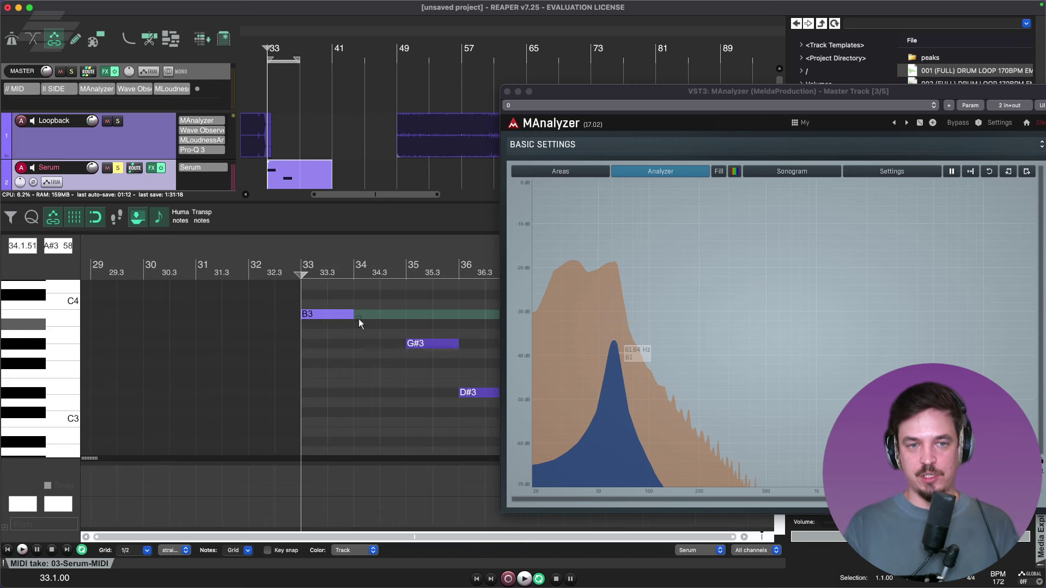
drag(354, 315, 333, 315)
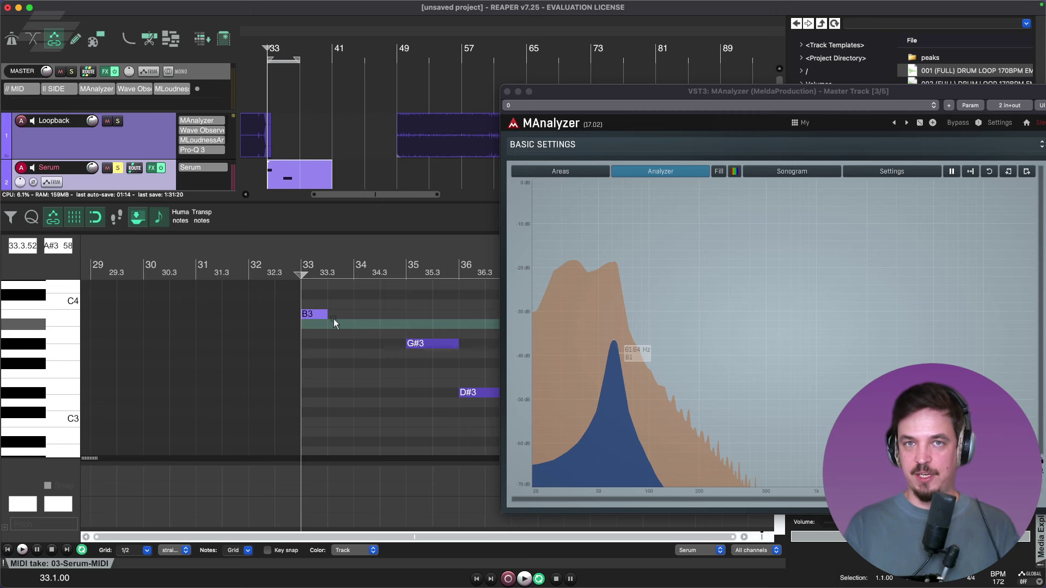